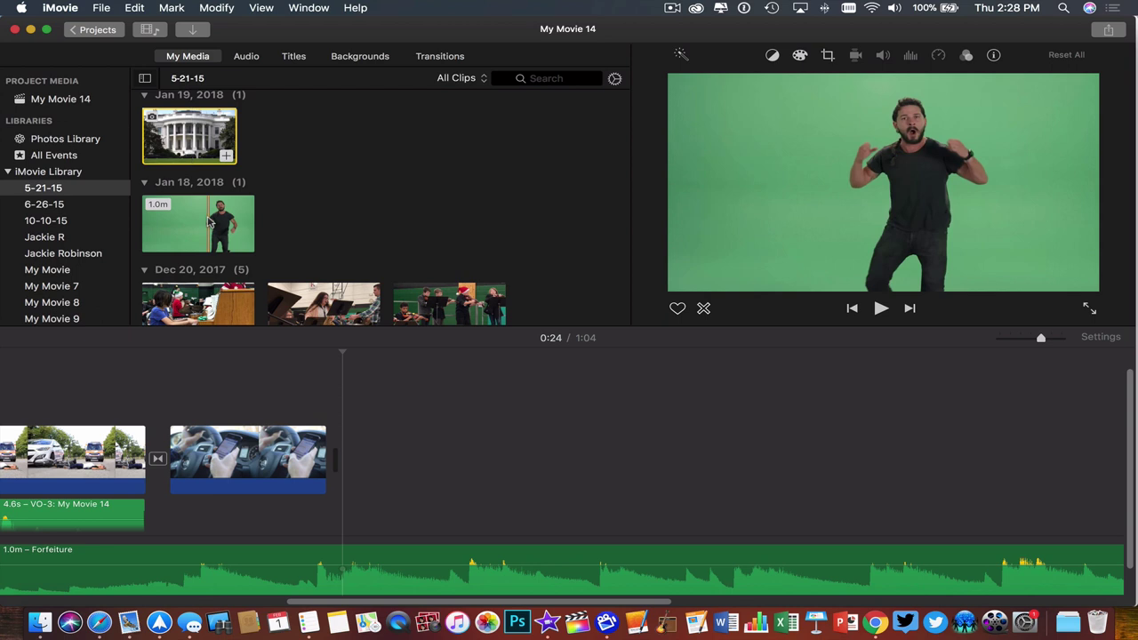
# Step: Drag the green-screen speaker clip from My Media onto the timeline after the two car clips
pyautogui.click(209, 222)
pyautogui.moveTo(205, 222); pyautogui.dragTo(355, 455)
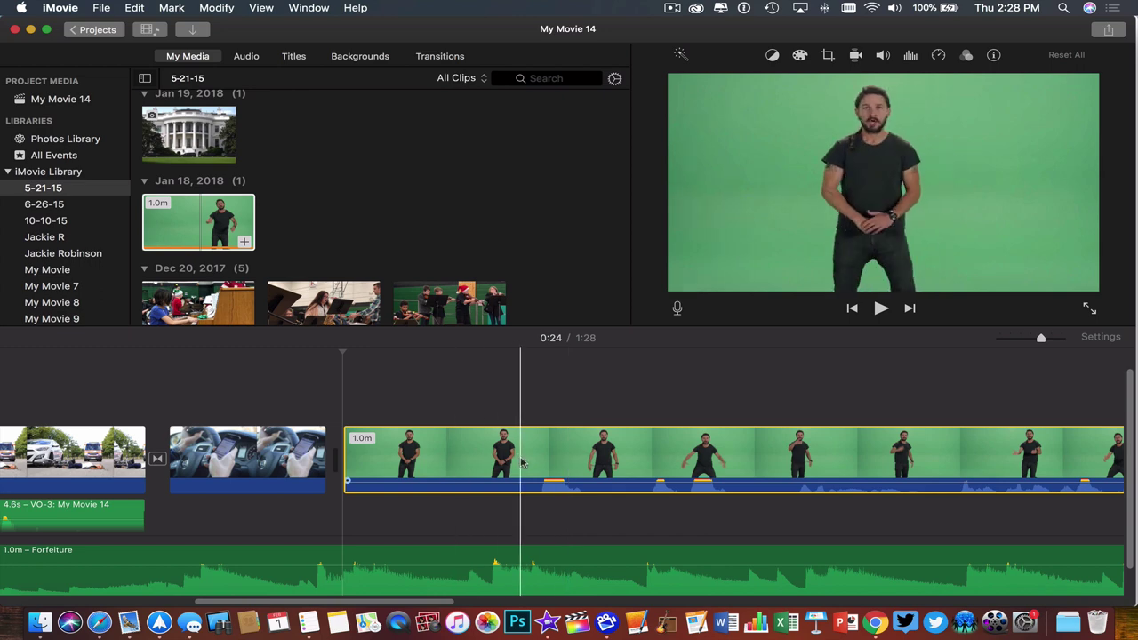
# Step: Place the White House photo above the speaker clip as a 2.6-second cutaway and preview it
pyautogui.click(192, 140)
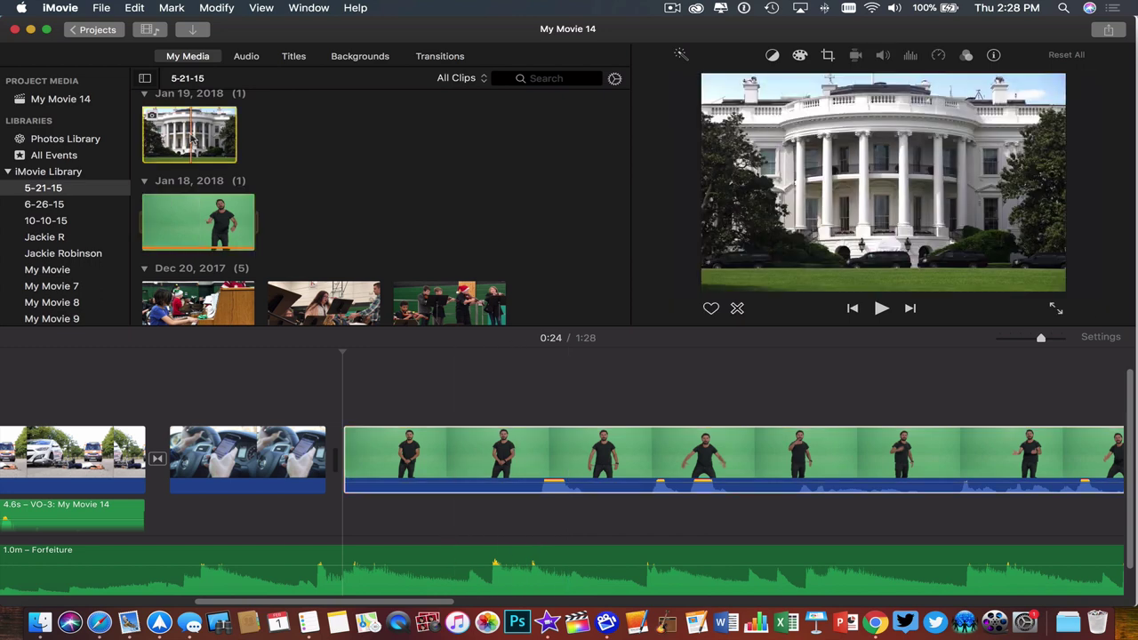
pyautogui.moveTo(382, 213); pyautogui.dragTo(558, 396)
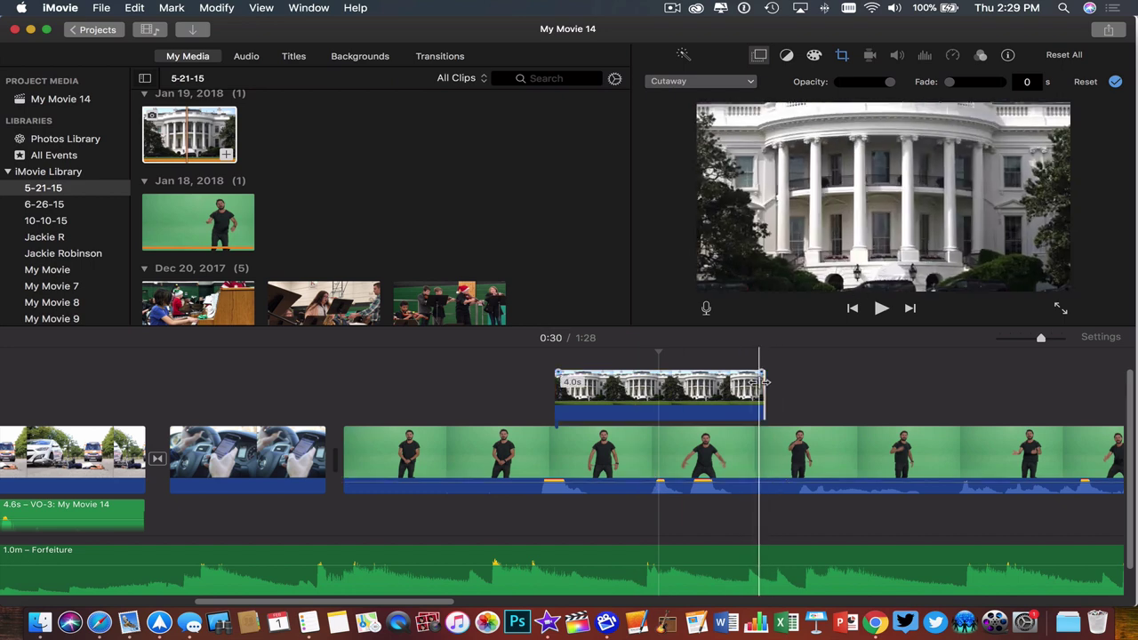
pyautogui.moveTo(763, 383); pyautogui.dragTo(683, 384)
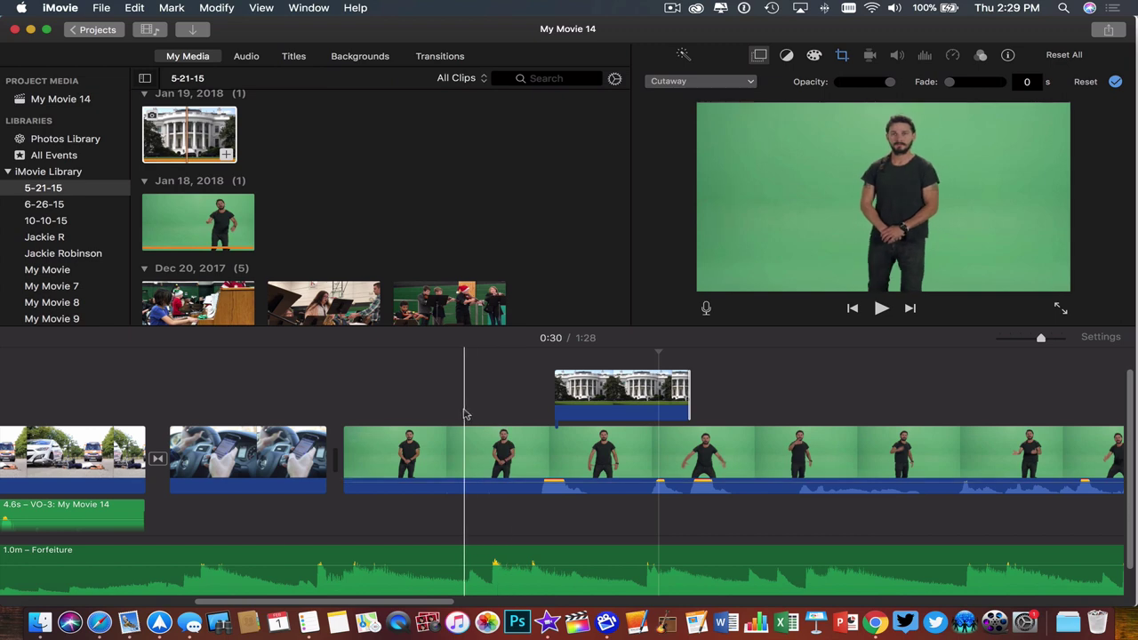
pyautogui.click(451, 409)
pyautogui.press('space')
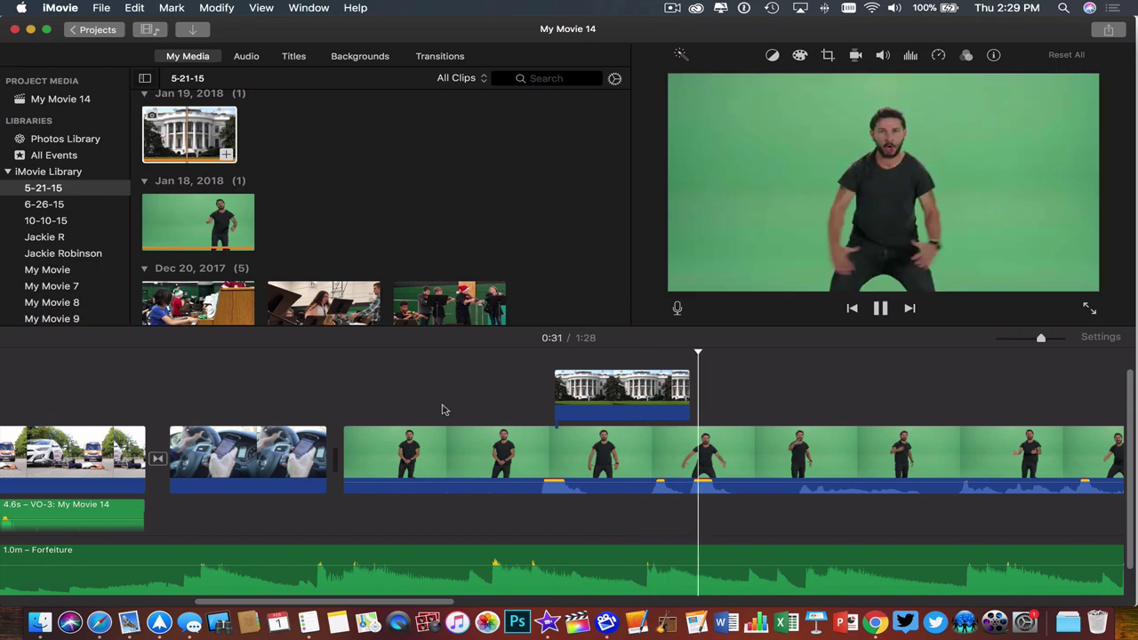
# Step: Give the White House cutaway a fade-in of about 12 frames
pyautogui.press('space')
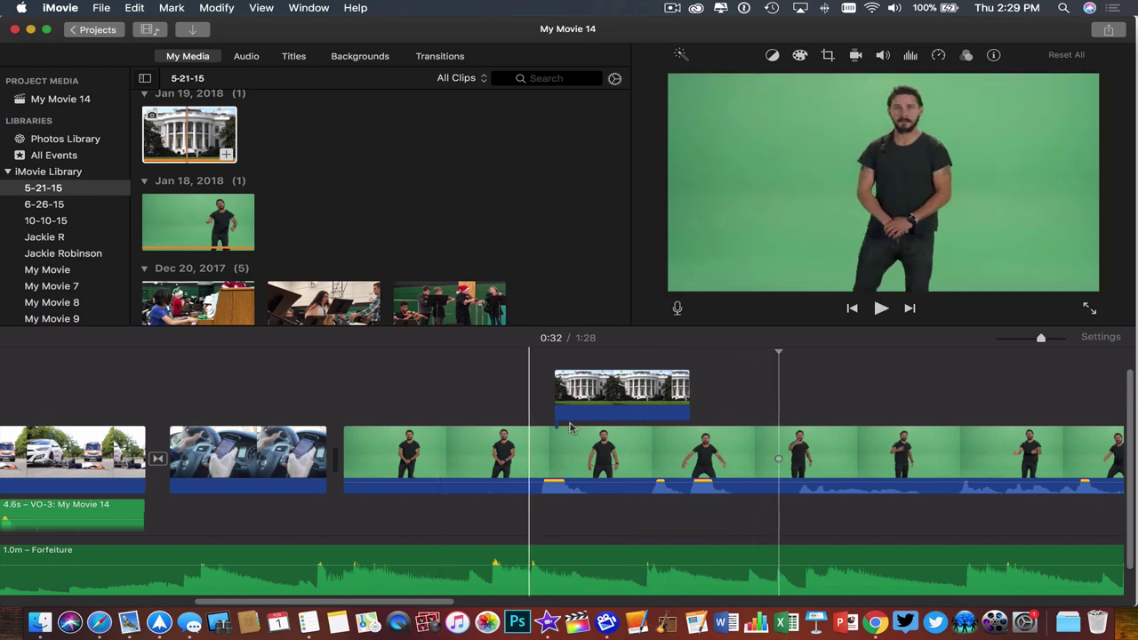
pyautogui.click(618, 384)
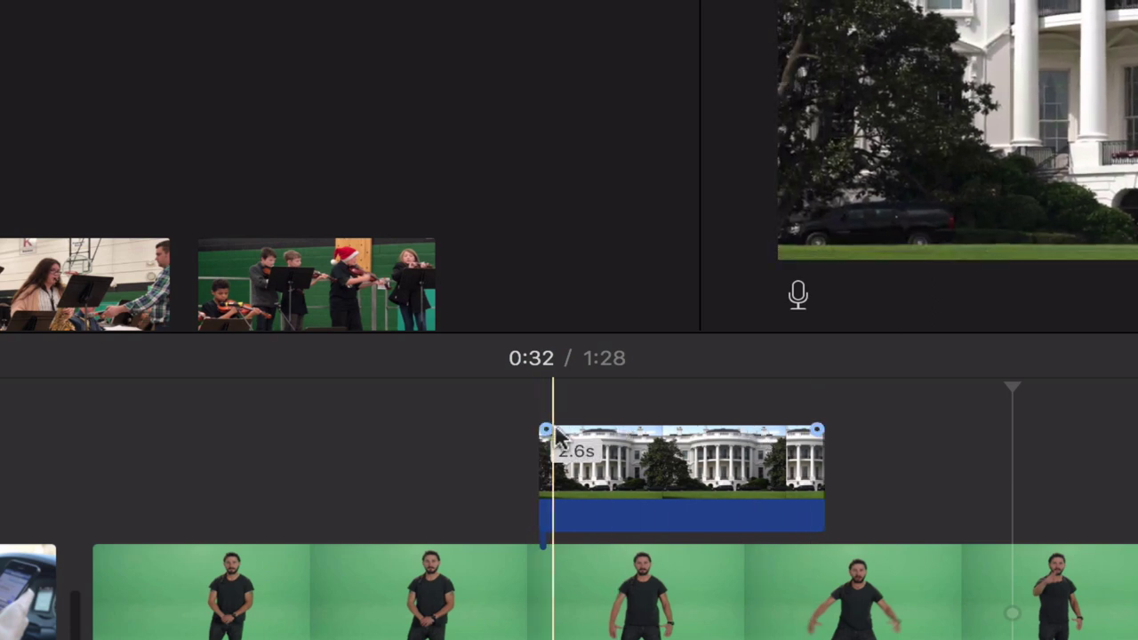
pyautogui.moveTo(545, 429); pyautogui.dragTo(584, 429)
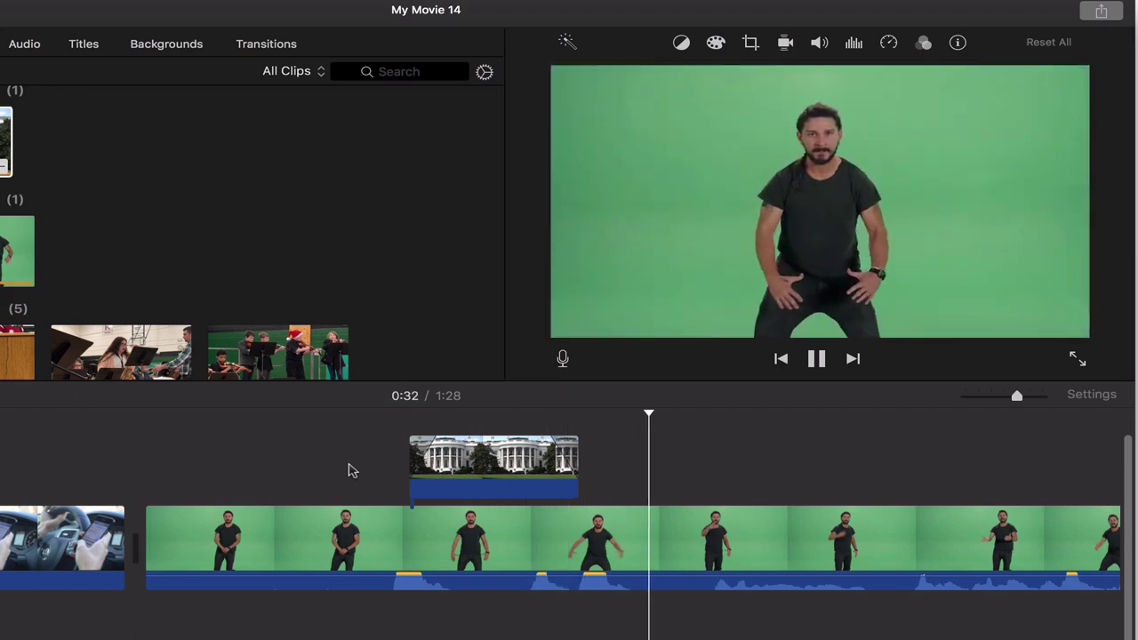
# Step: Add the snowy mountain photo as a second cutaway after the White House one, trimmed to 2.4 seconds
pyautogui.press('space')
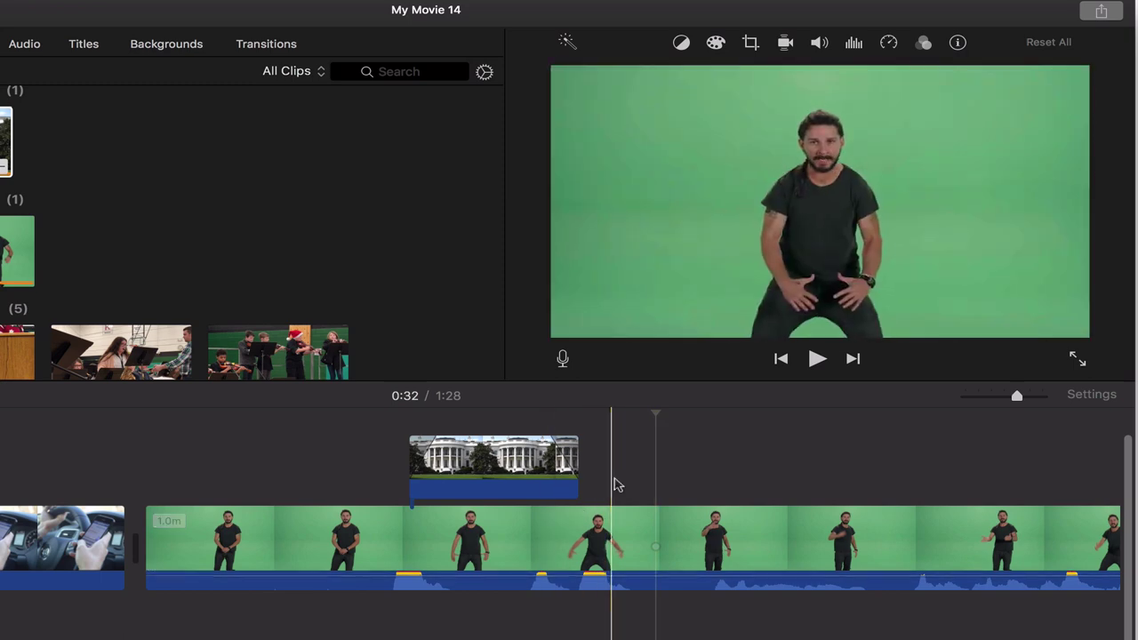
pyautogui.scroll(-10, 118, 273)
pyautogui.scroll(-3, 116, 271)
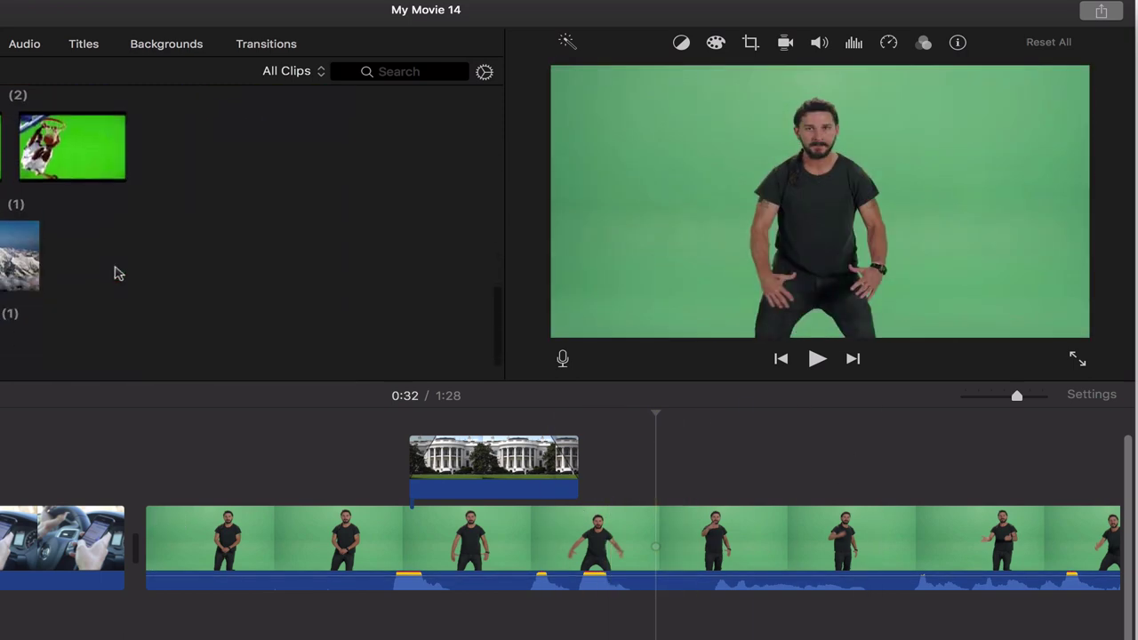
pyautogui.moveTo(19, 251); pyautogui.dragTo(690, 463)
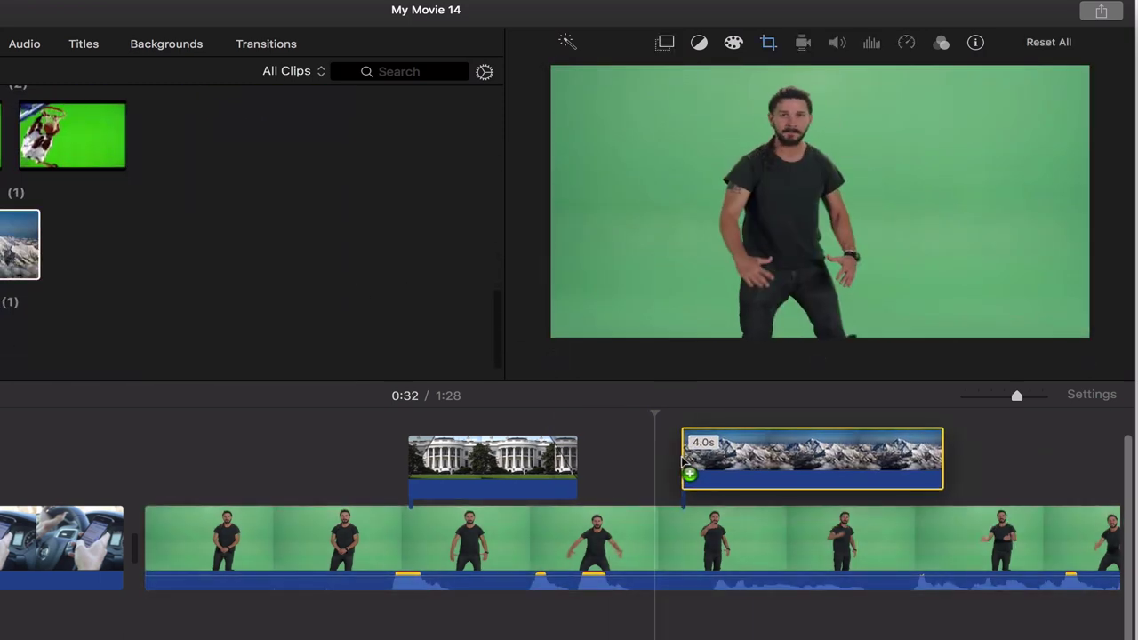
pyautogui.moveTo(947, 457); pyautogui.dragTo(844, 467)
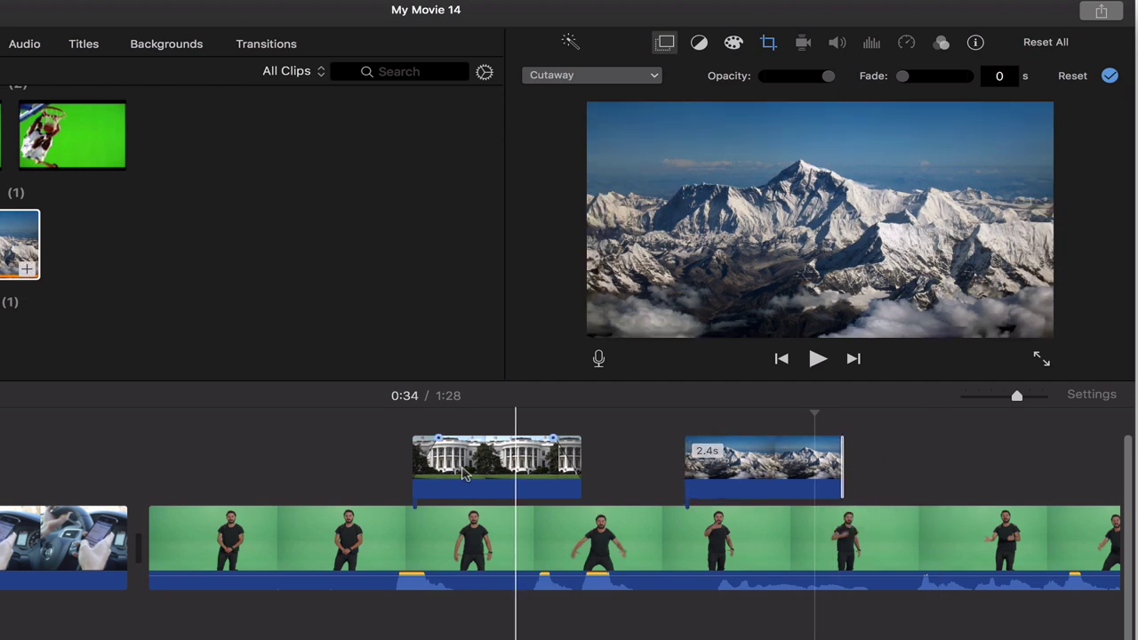
pyautogui.click(511, 462)
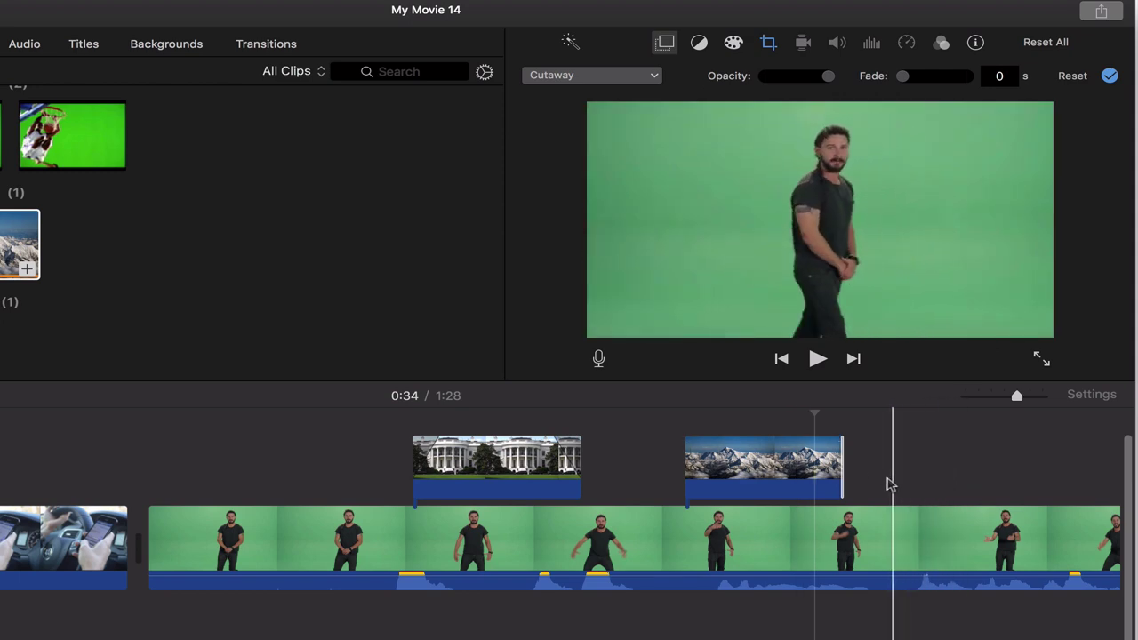
pyautogui.click(724, 482)
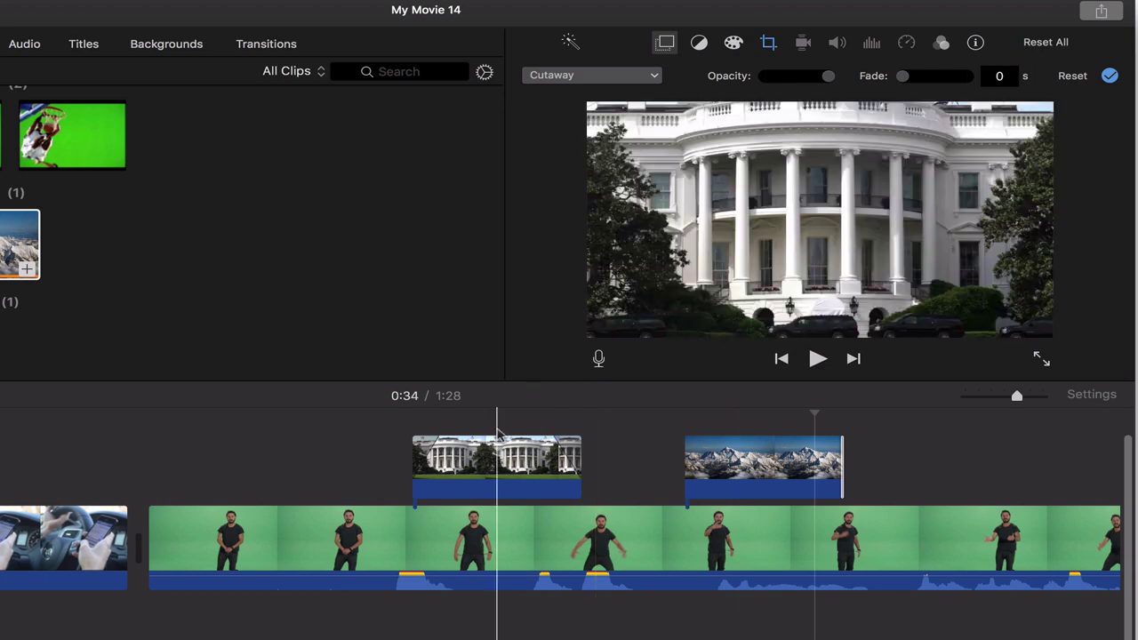
pyautogui.click(499, 468)
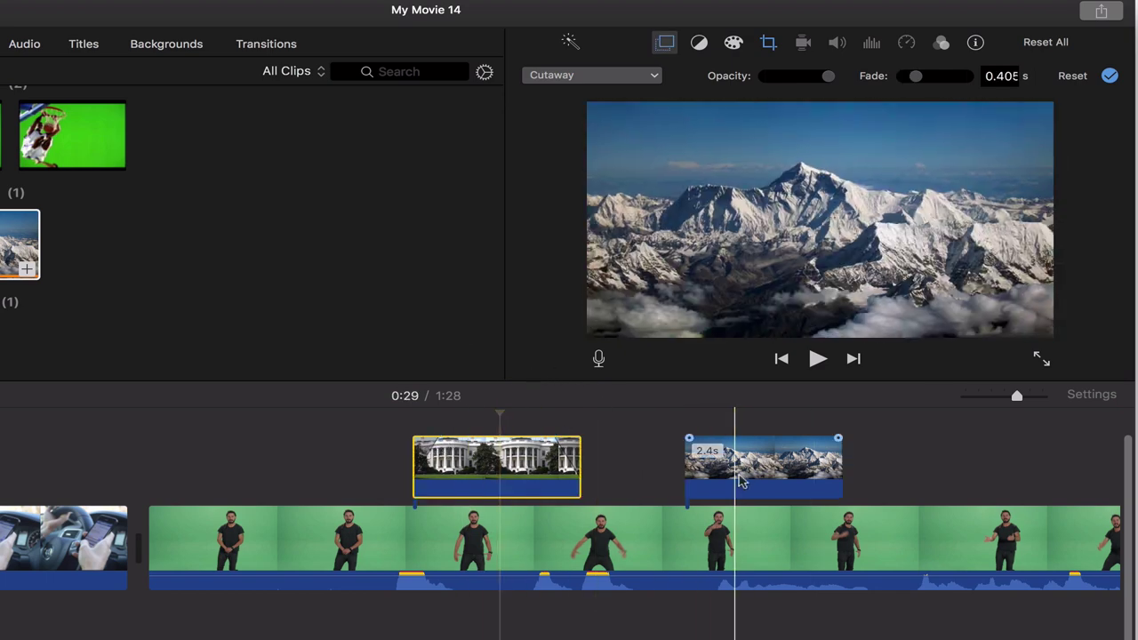
# Step: Show the mountain cutaway's video overlay settings and list the available overlay styles
pyautogui.click(745, 482)
pyautogui.click(709, 514)
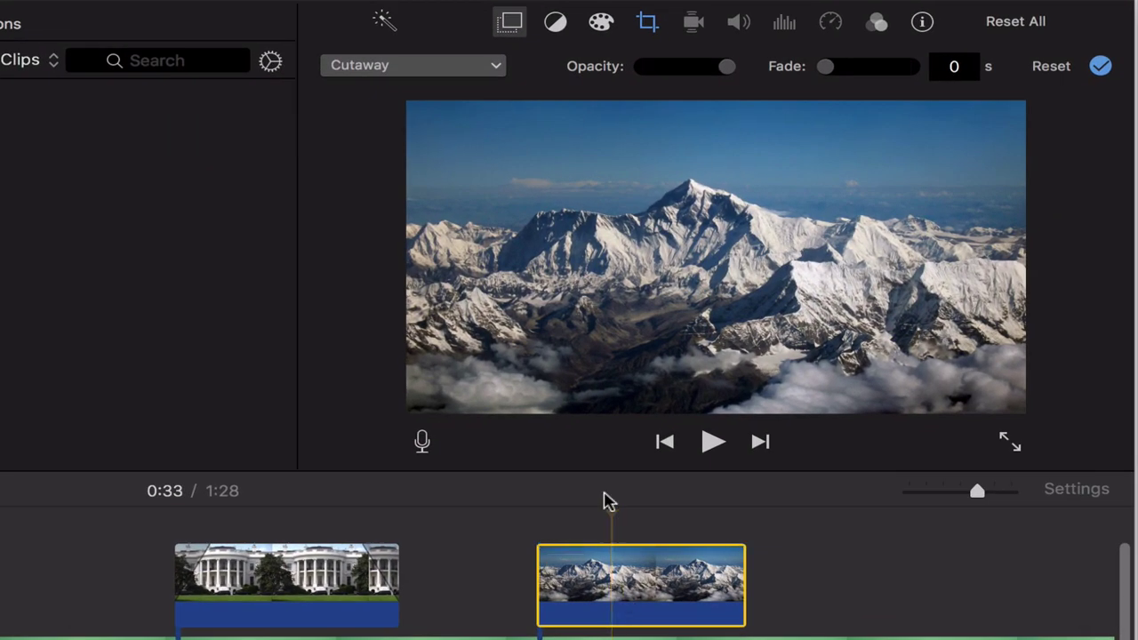
pyautogui.click(511, 20)
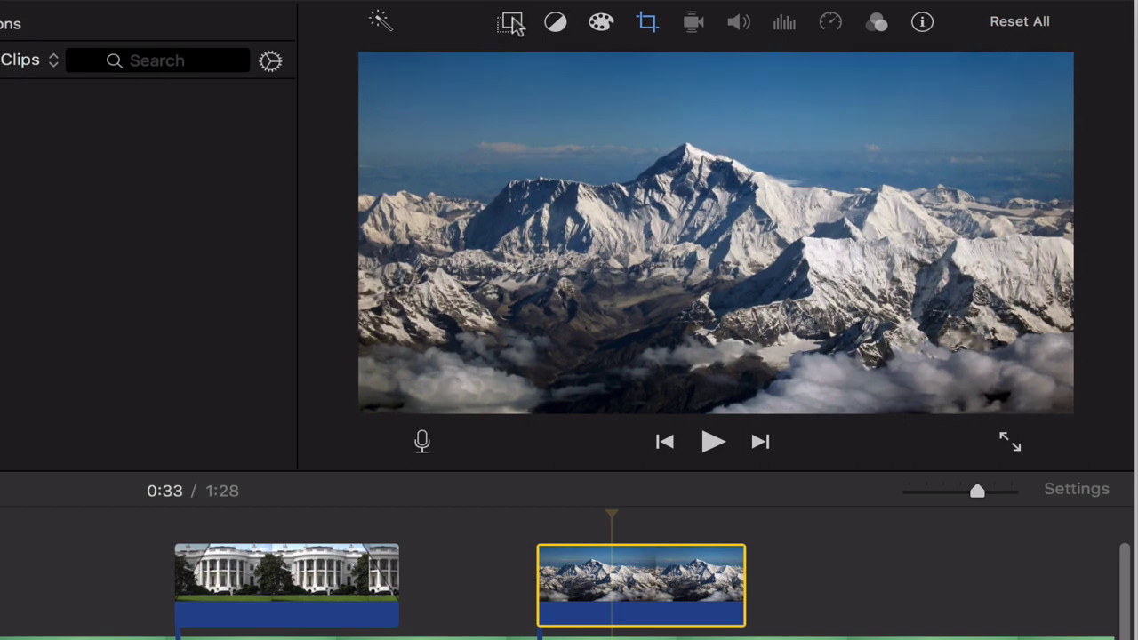
pyautogui.click(511, 22)
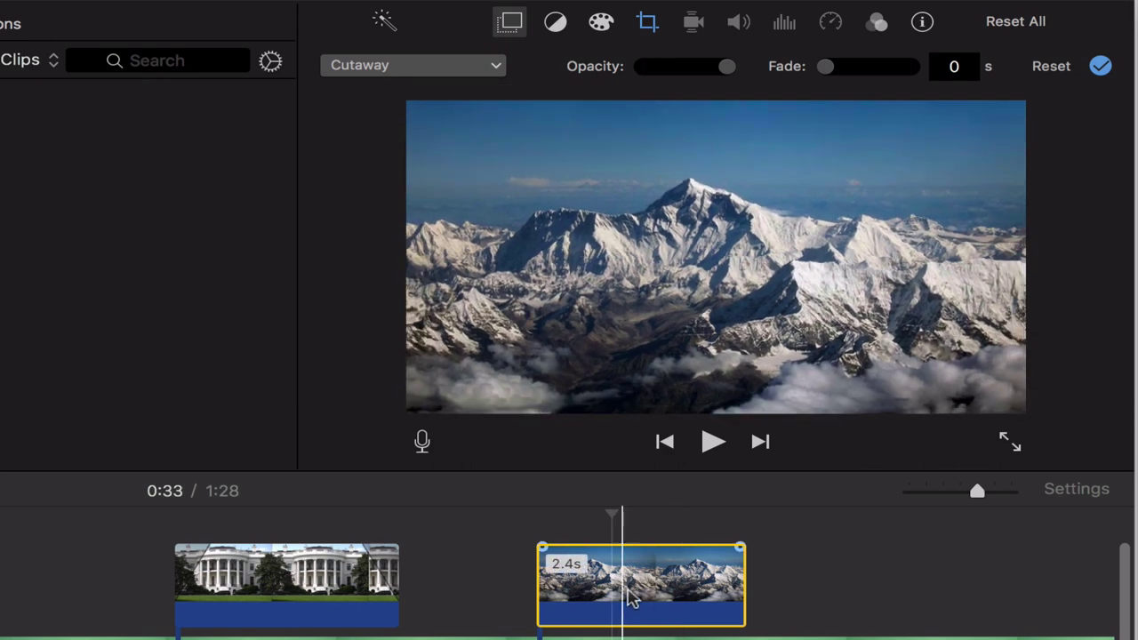
pyautogui.click(360, 66)
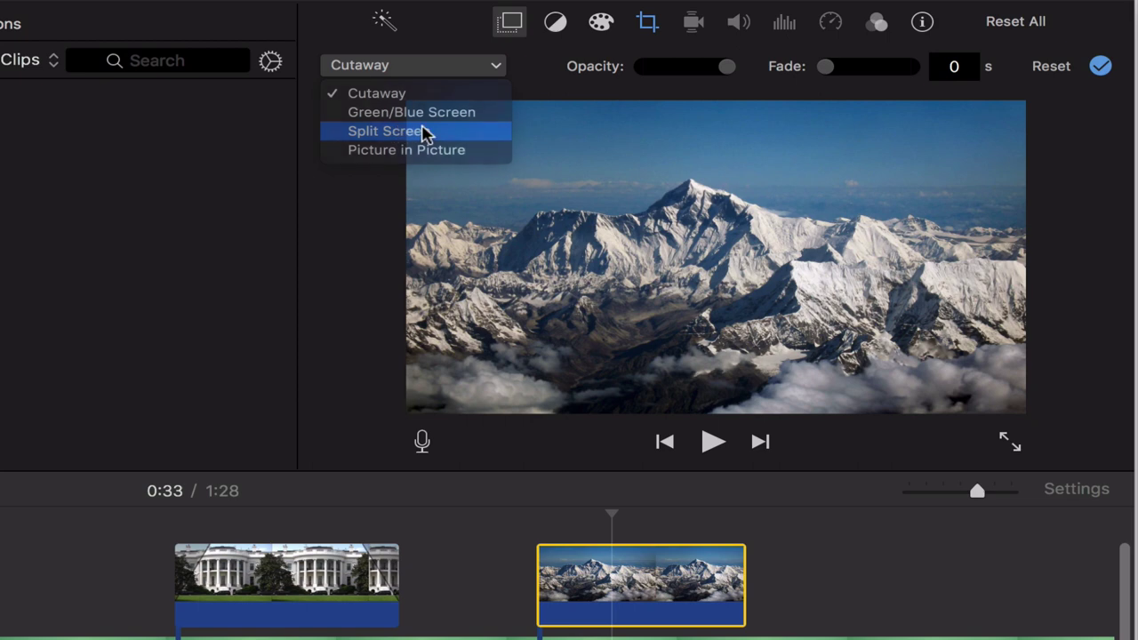
# Step: Make the mountain clip a Split Screen overlay positioned on the right side
pyautogui.click(425, 132)
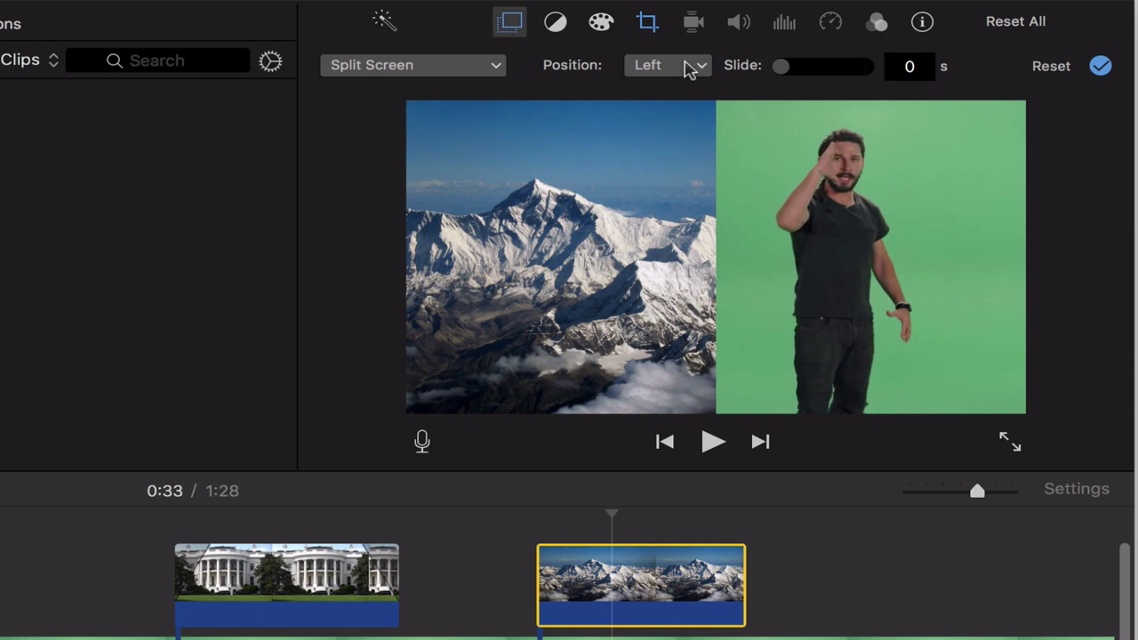
pyautogui.click(689, 69)
pyautogui.click(678, 113)
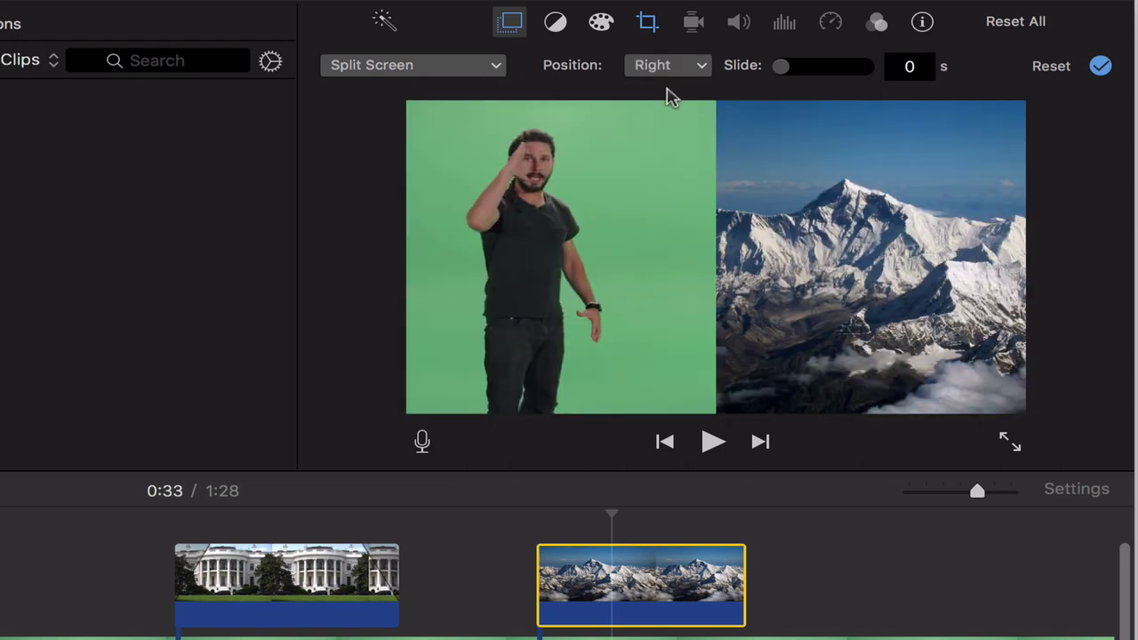
pyautogui.click(667, 69)
pyautogui.click(667, 132)
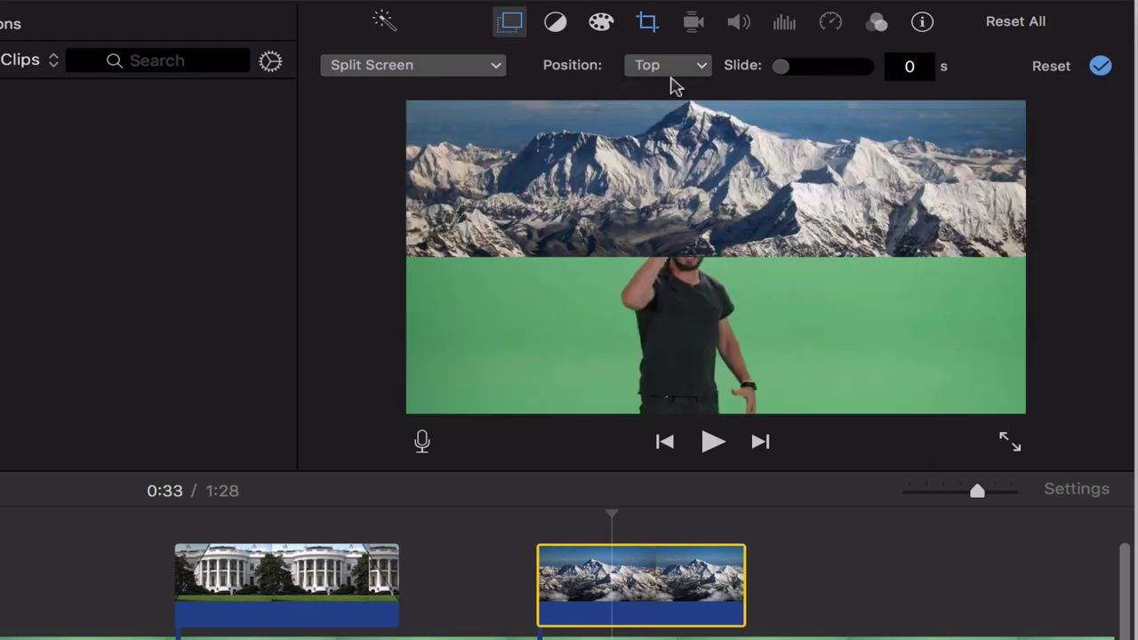
pyautogui.click(686, 71)
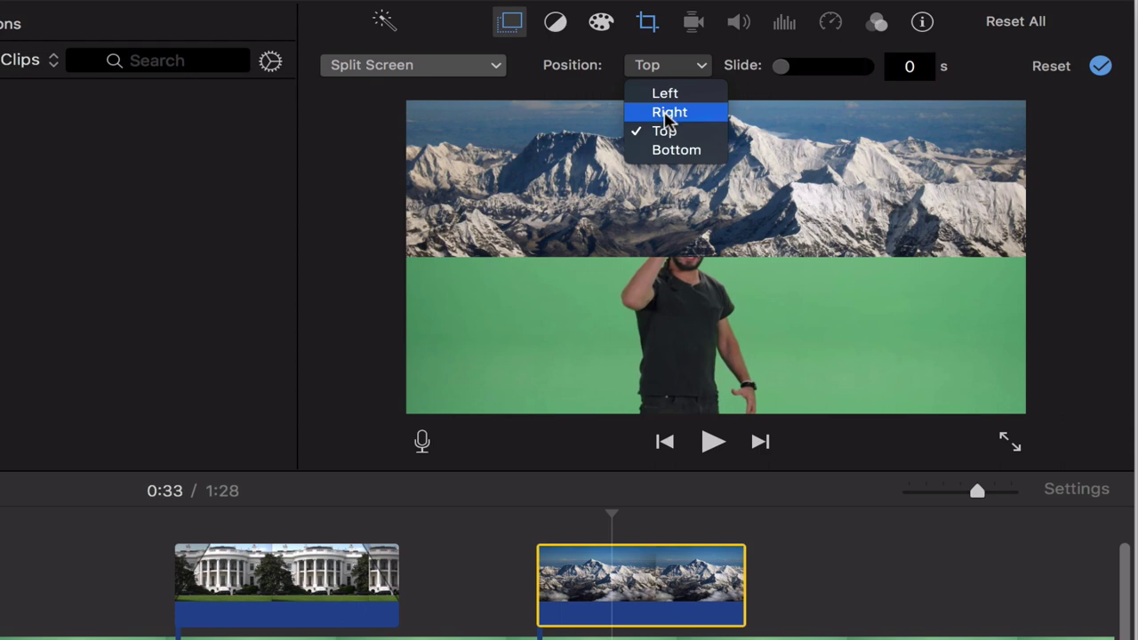
pyautogui.click(669, 114)
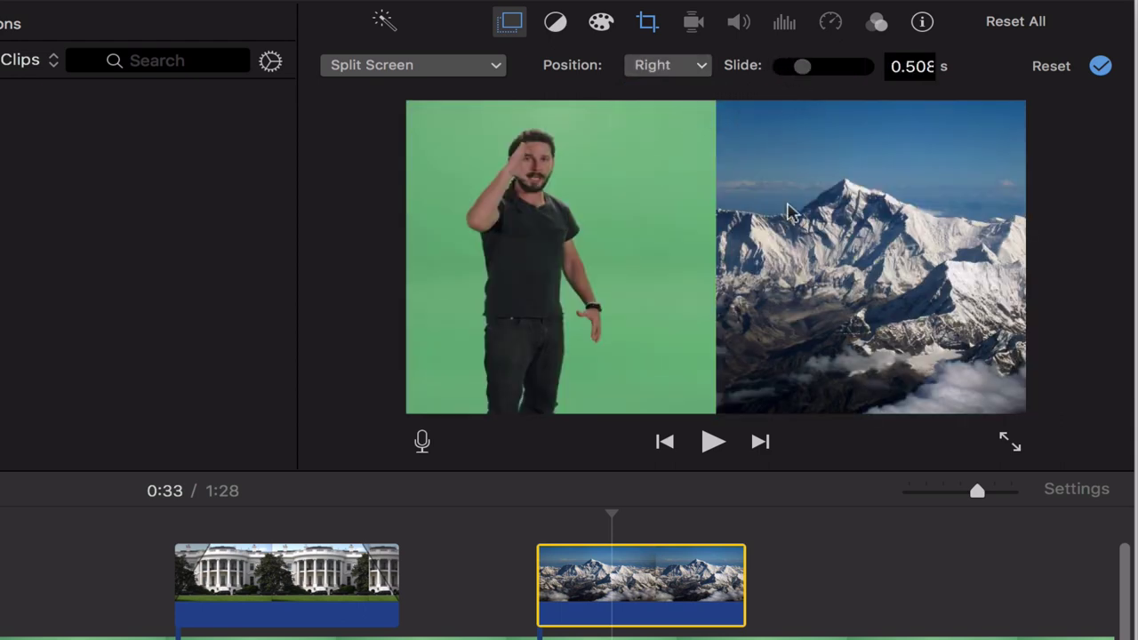
# Step: Preview the split screen from 0:31, then reopen the mountain clip's overlay settings
pyautogui.click(478, 553)
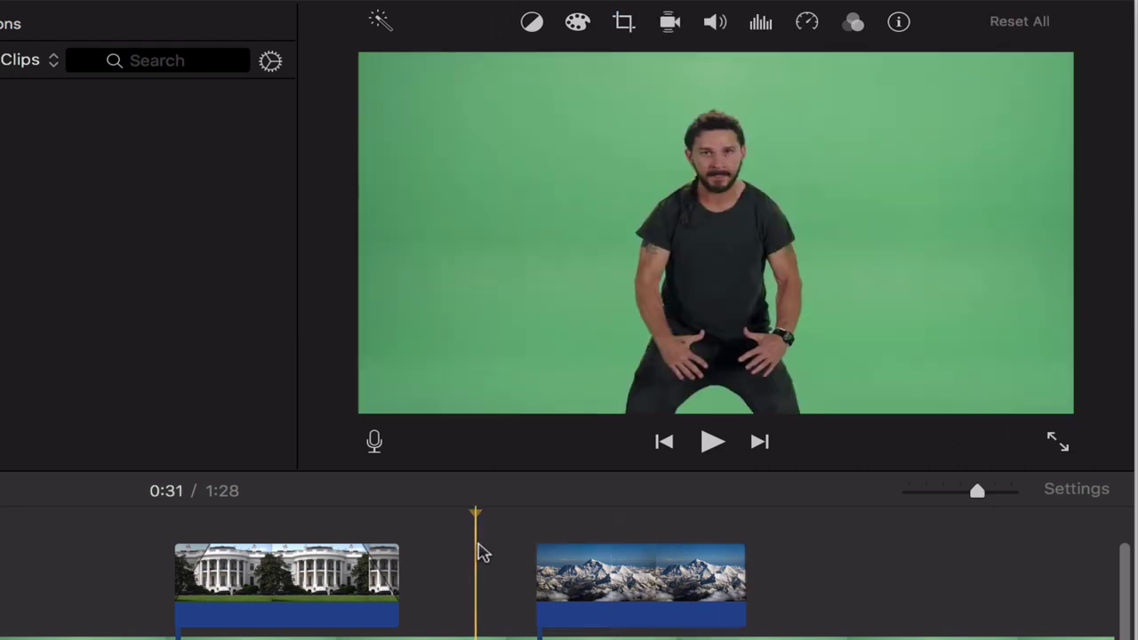
pyautogui.press('space')
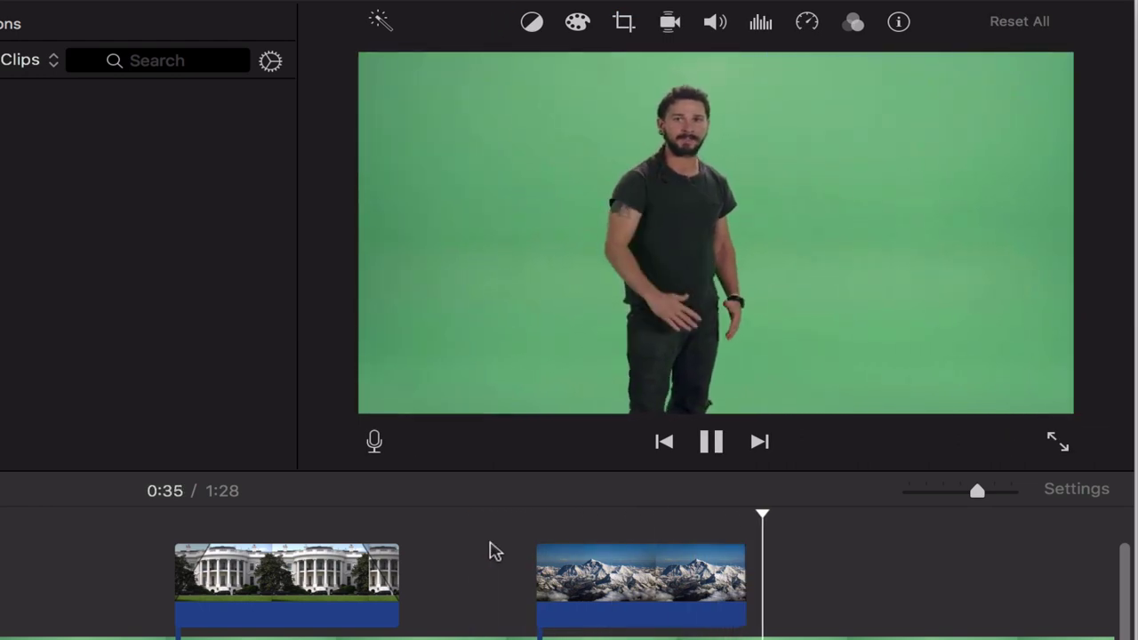
pyautogui.press('space')
pyautogui.click(678, 577)
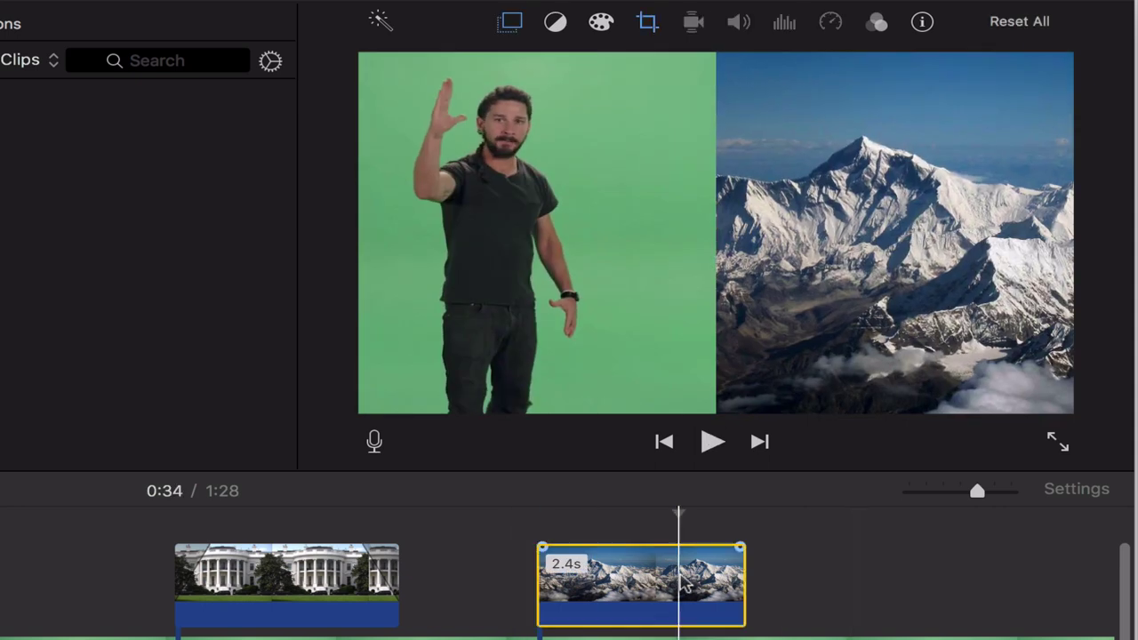
pyautogui.click(513, 23)
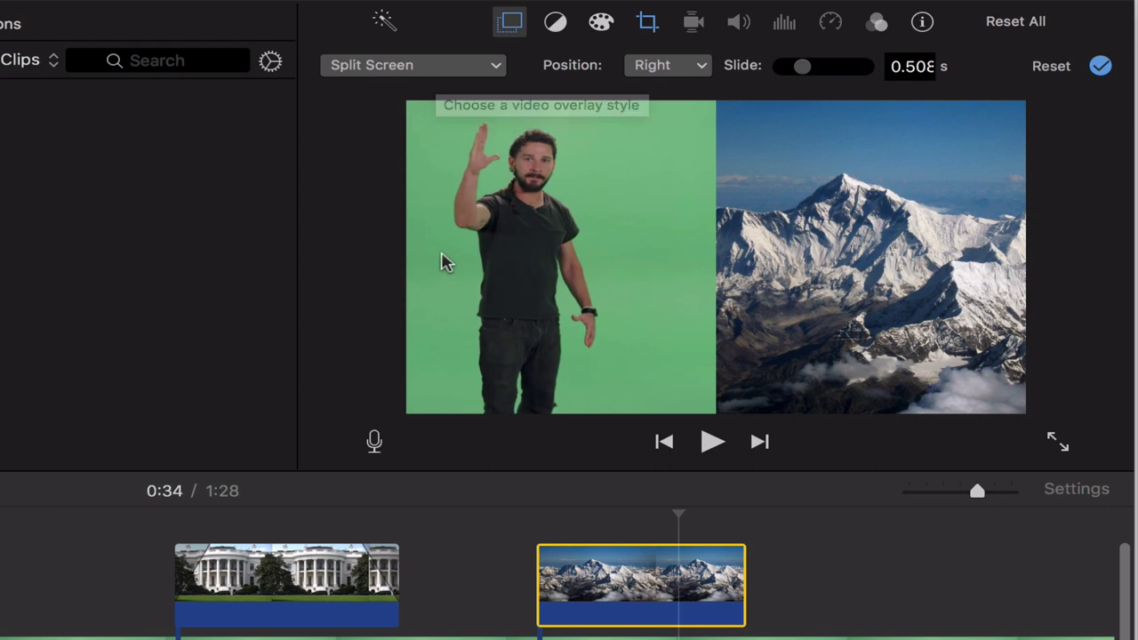
# Step: Turn the mountain clip into an enlarged Picture in Picture inset in the upper right
pyautogui.click(399, 72)
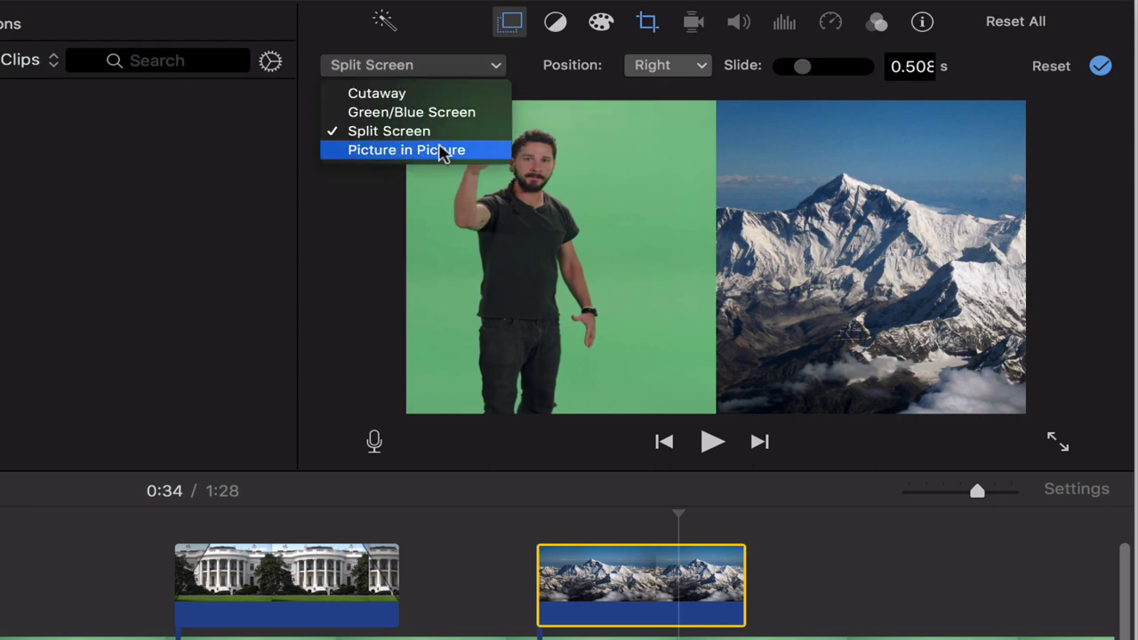
pyautogui.click(442, 153)
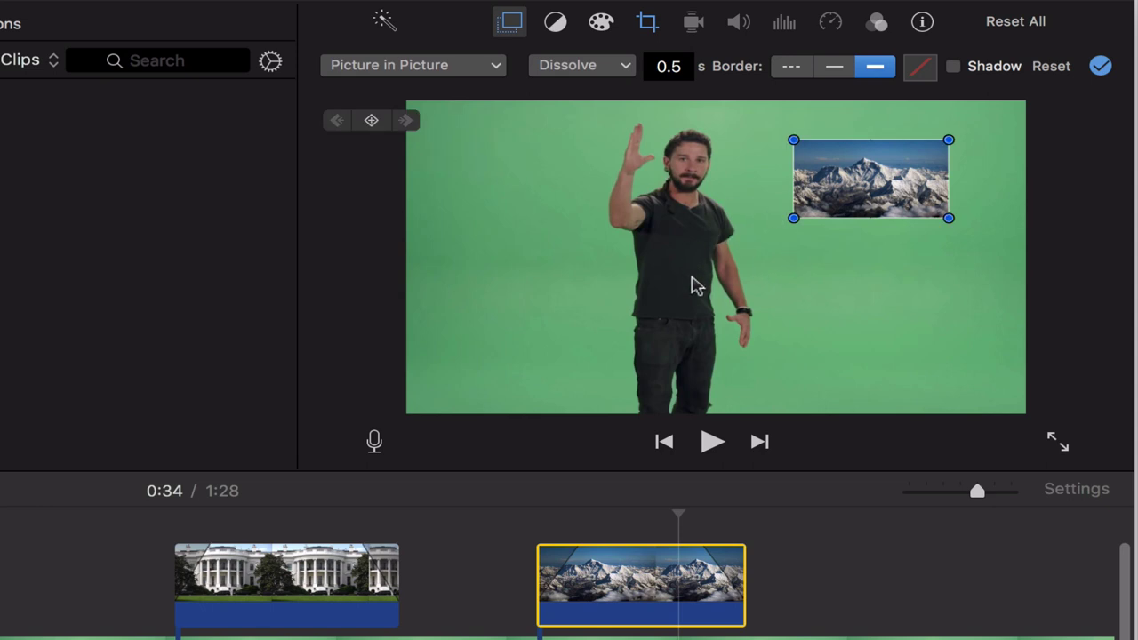
pyautogui.moveTo(862, 182); pyautogui.dragTo(903, 178)
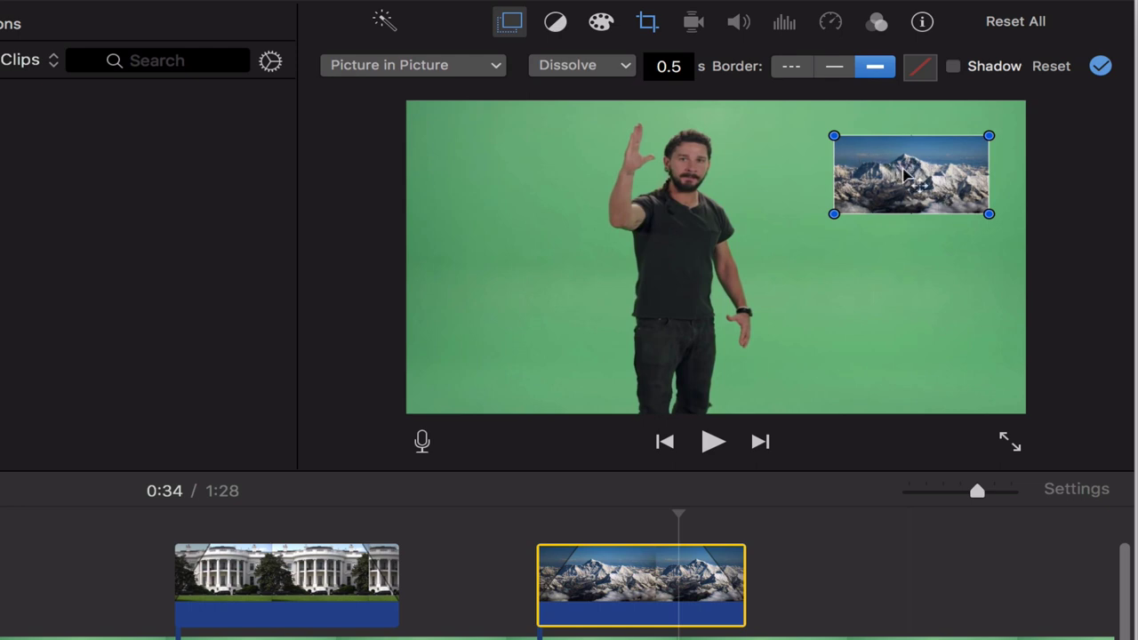
pyautogui.moveTo(904, 175); pyautogui.dragTo(867, 169)
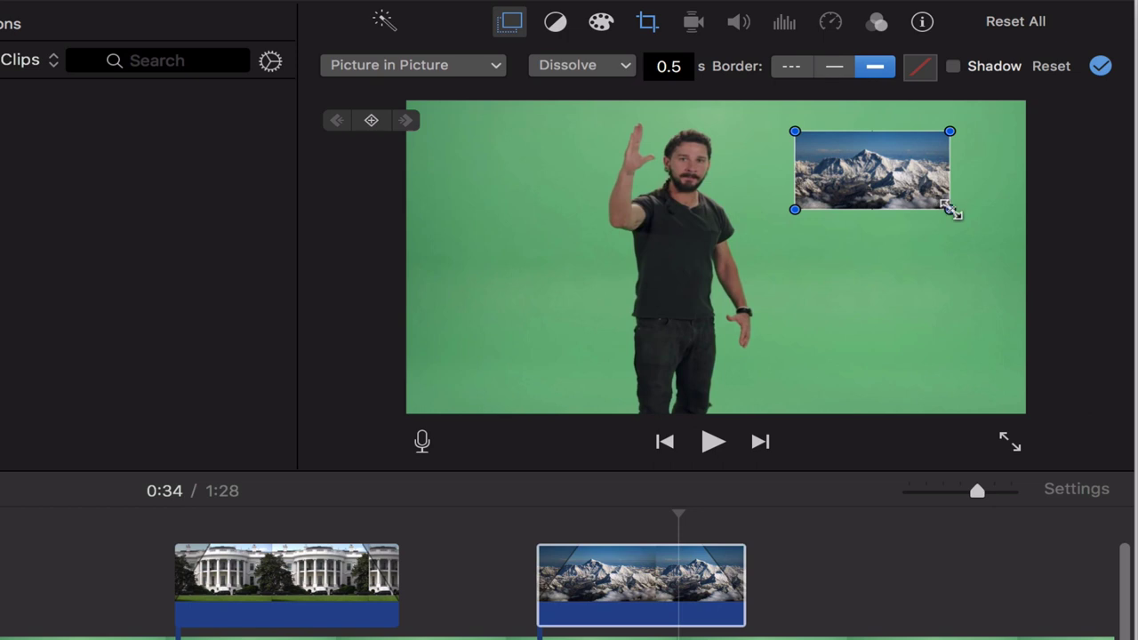
pyautogui.moveTo(951, 210)
pyautogui.mouseDown()
pyautogui.moveTo(1003, 238)
pyautogui.moveTo(960, 191)
pyautogui.mouseUp()
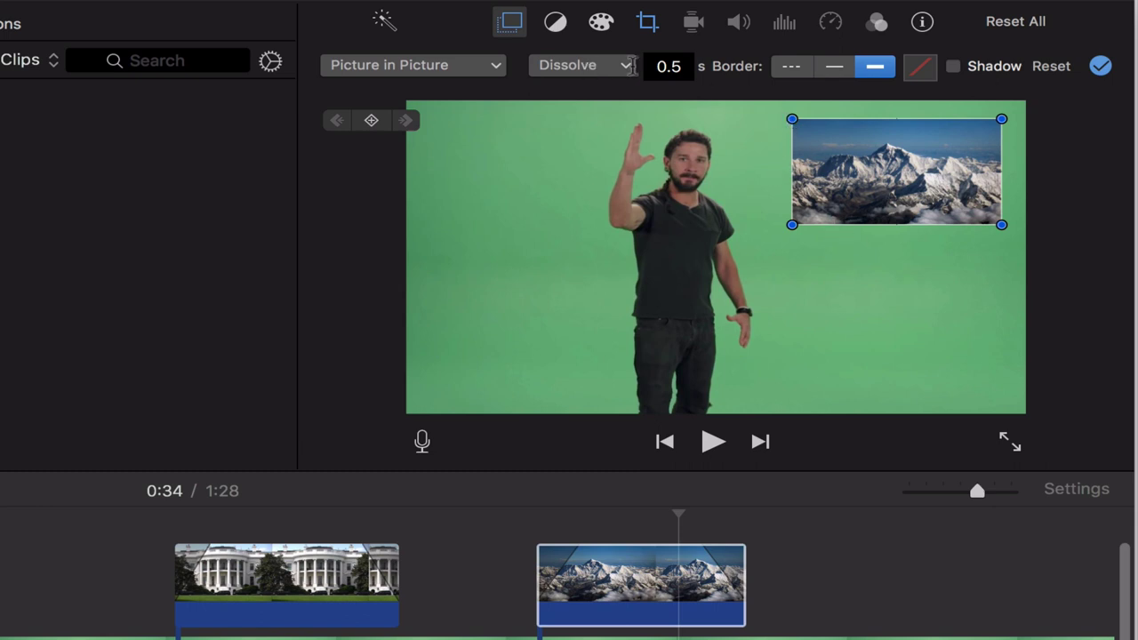
# Step: Keep the Dissolve inset transition and give the inset a thick border
pyautogui.click(587, 66)
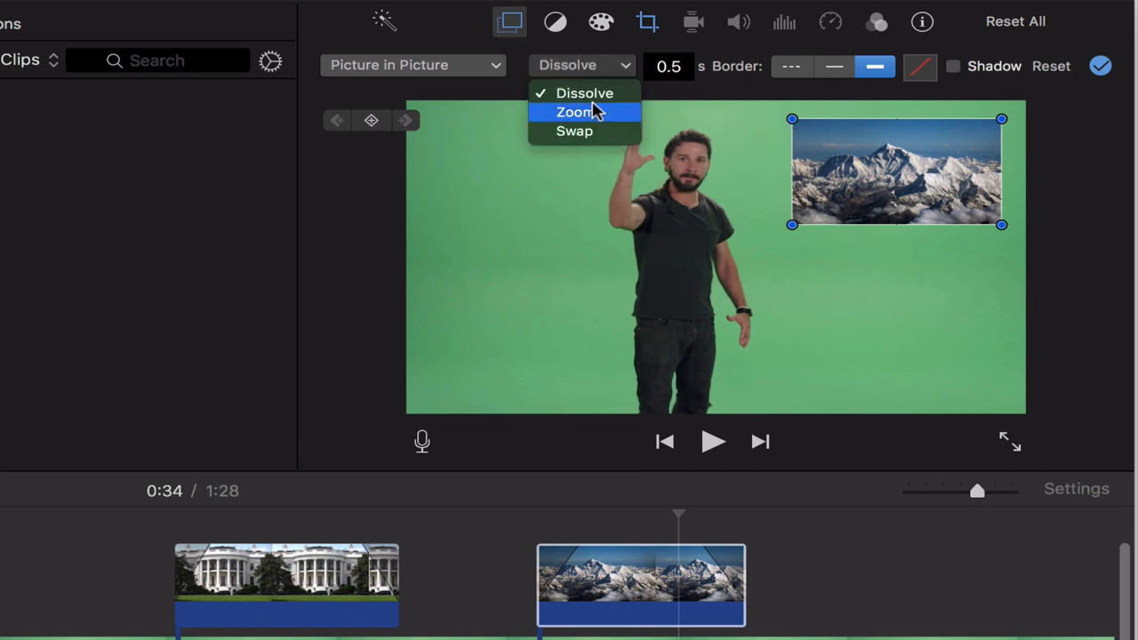
pyautogui.click(574, 93)
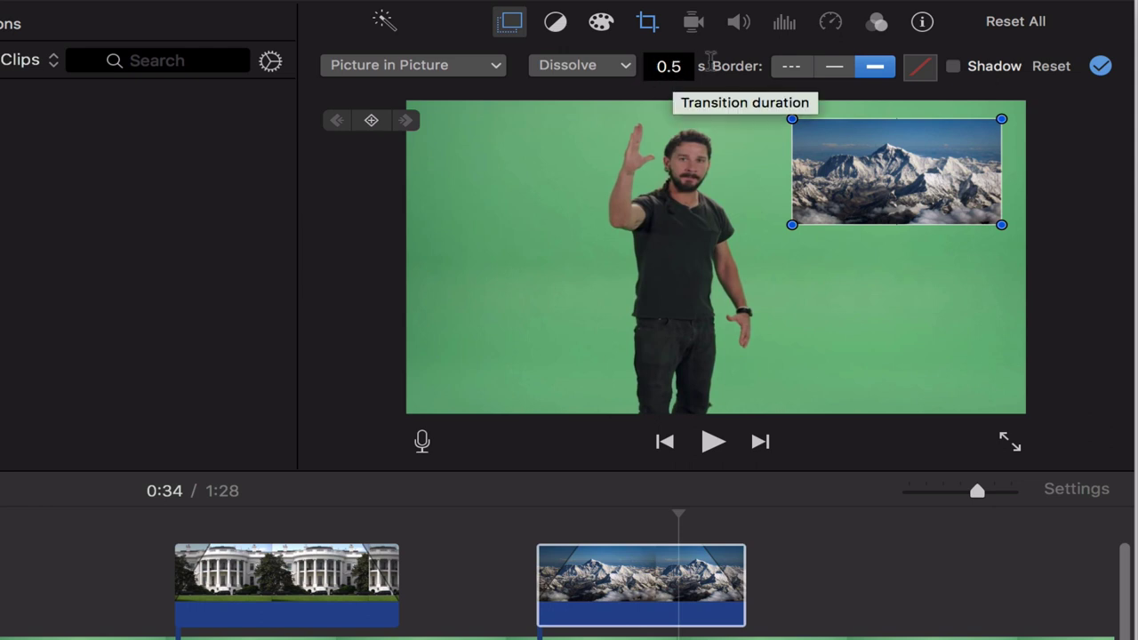
pyautogui.click(798, 68)
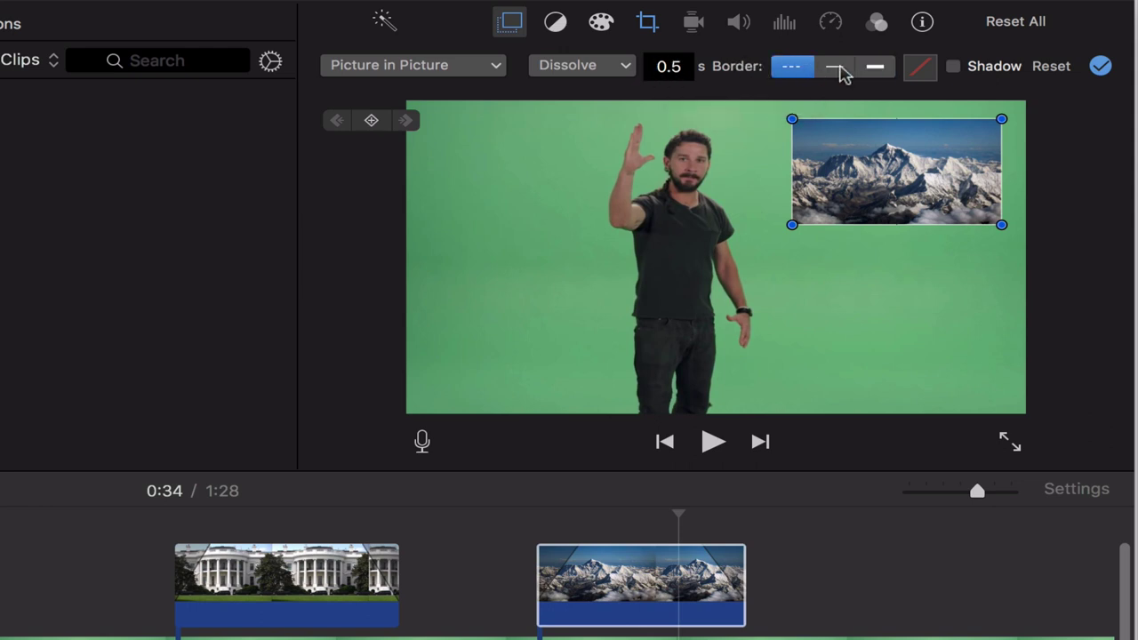
pyautogui.click(832, 72)
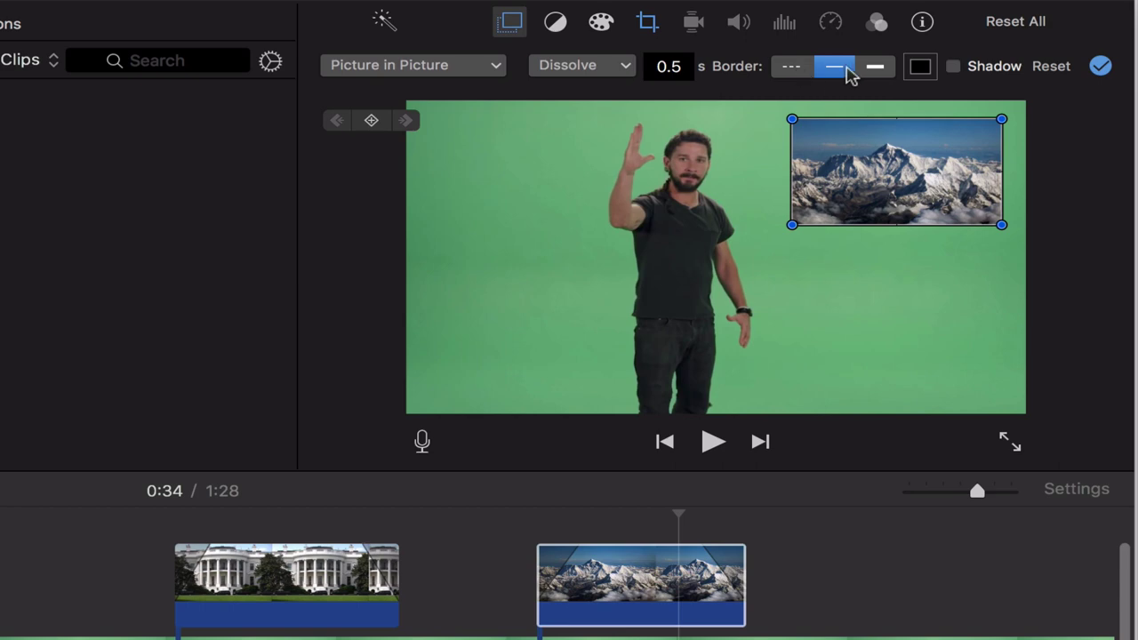
pyautogui.click(883, 73)
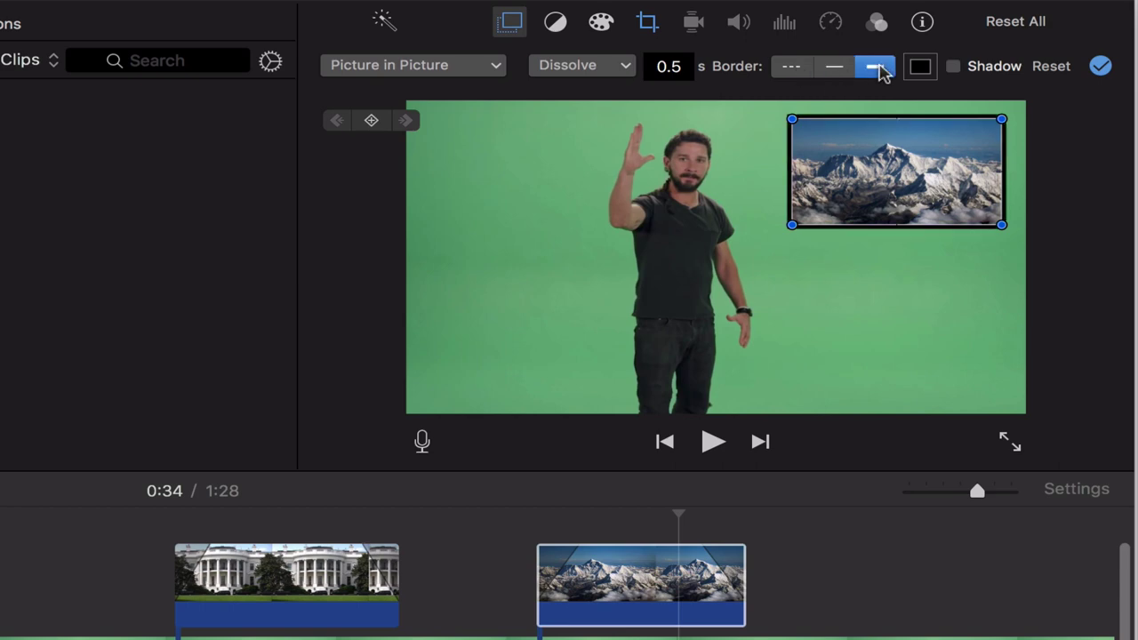
# Step: Colour the inset border white (Snow), add a drop shadow, and preview from 0:31
pyautogui.click(919, 69)
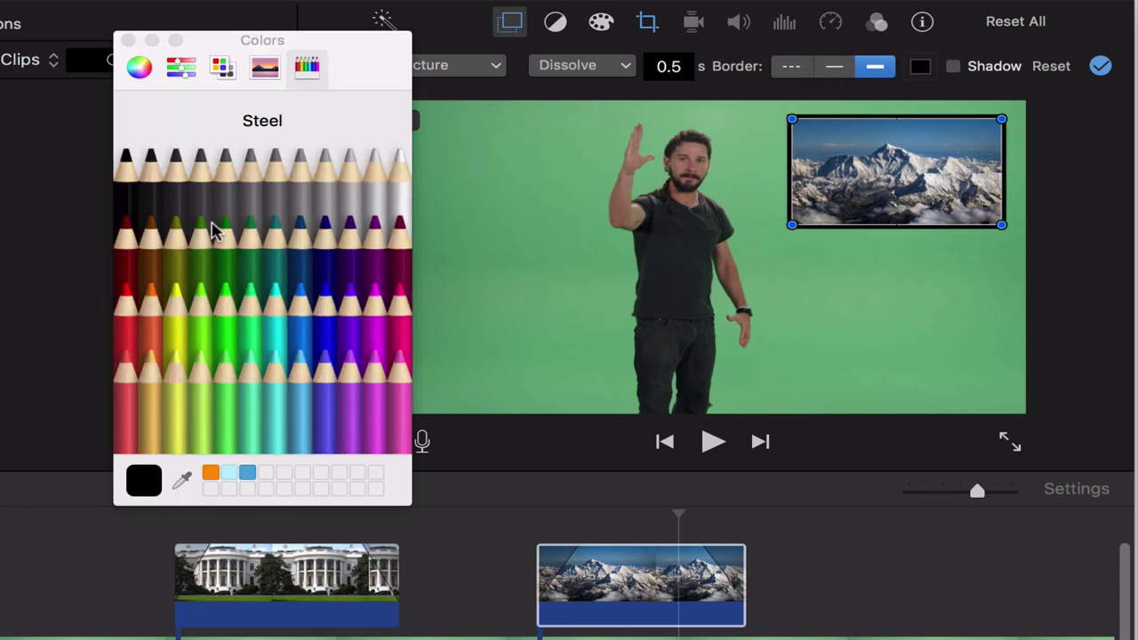
pyautogui.click(124, 306)
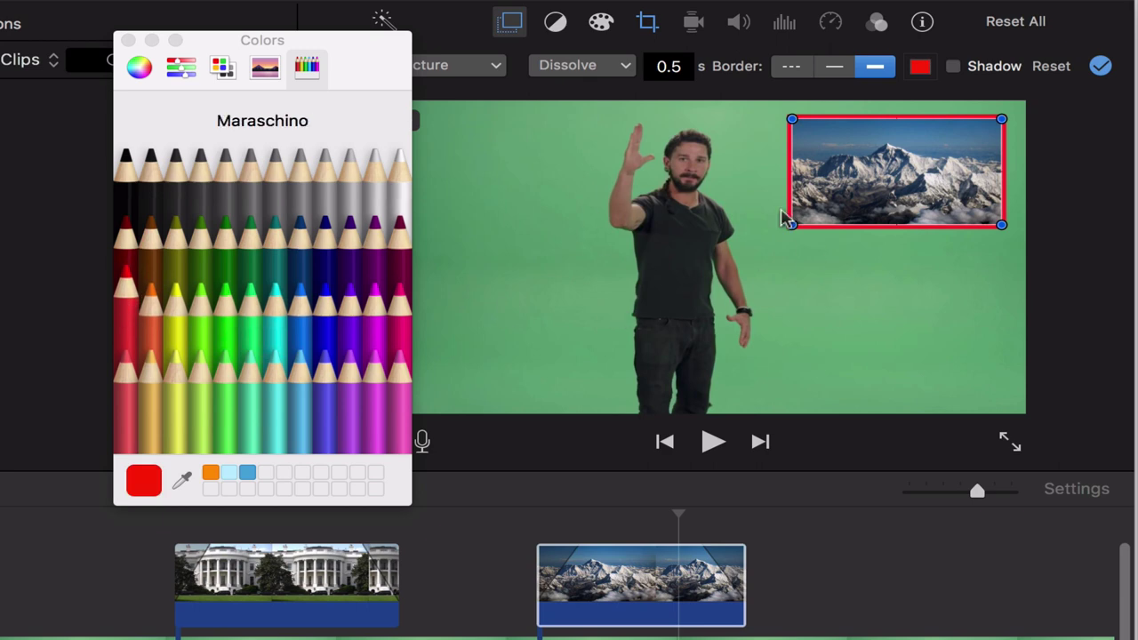
pyautogui.click(400, 178)
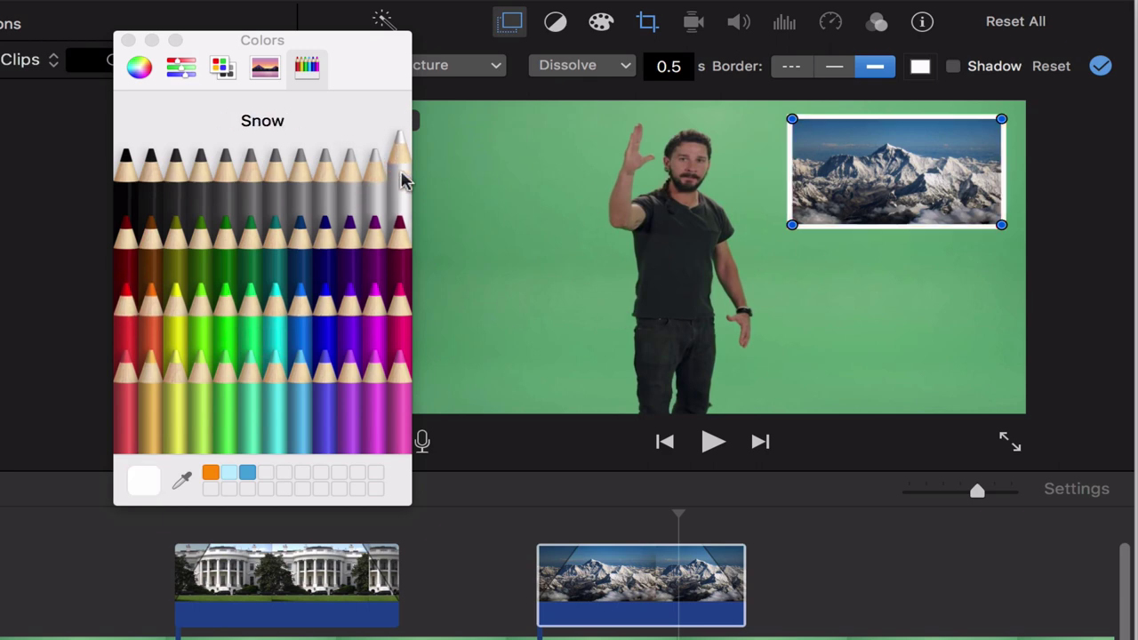
pyautogui.click(128, 41)
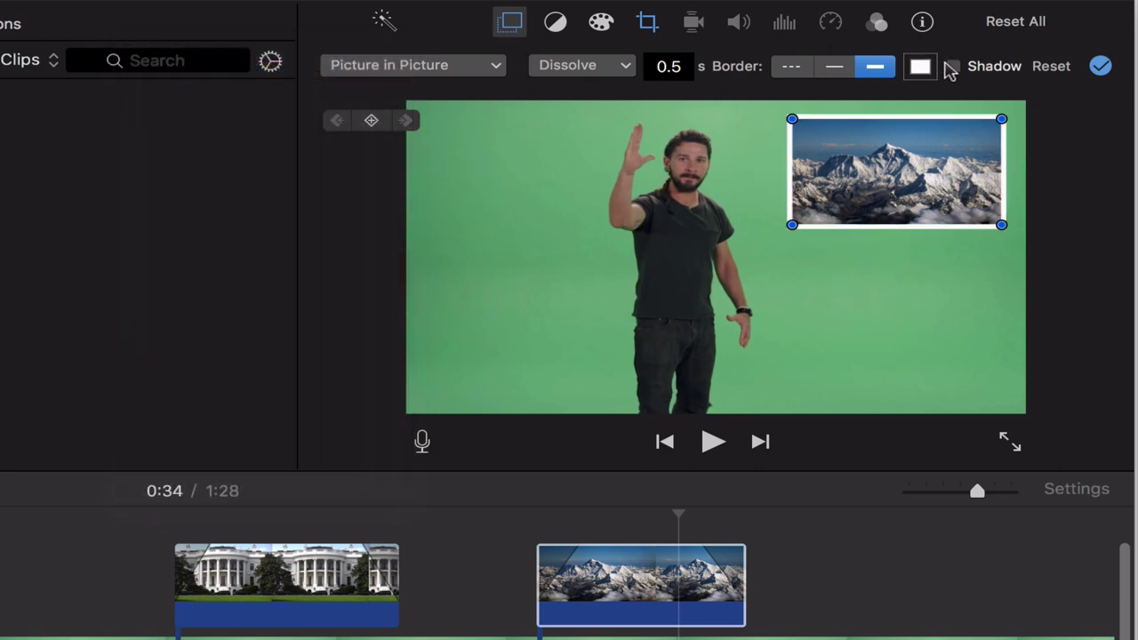
pyautogui.click(953, 67)
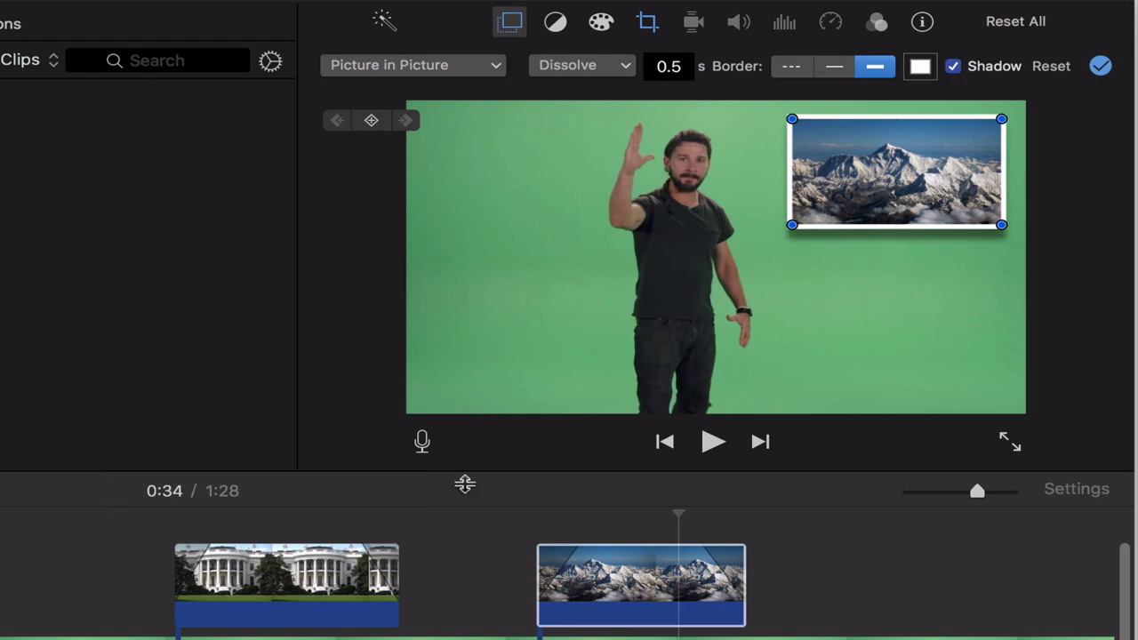
pyautogui.click(436, 558)
pyautogui.press('space')
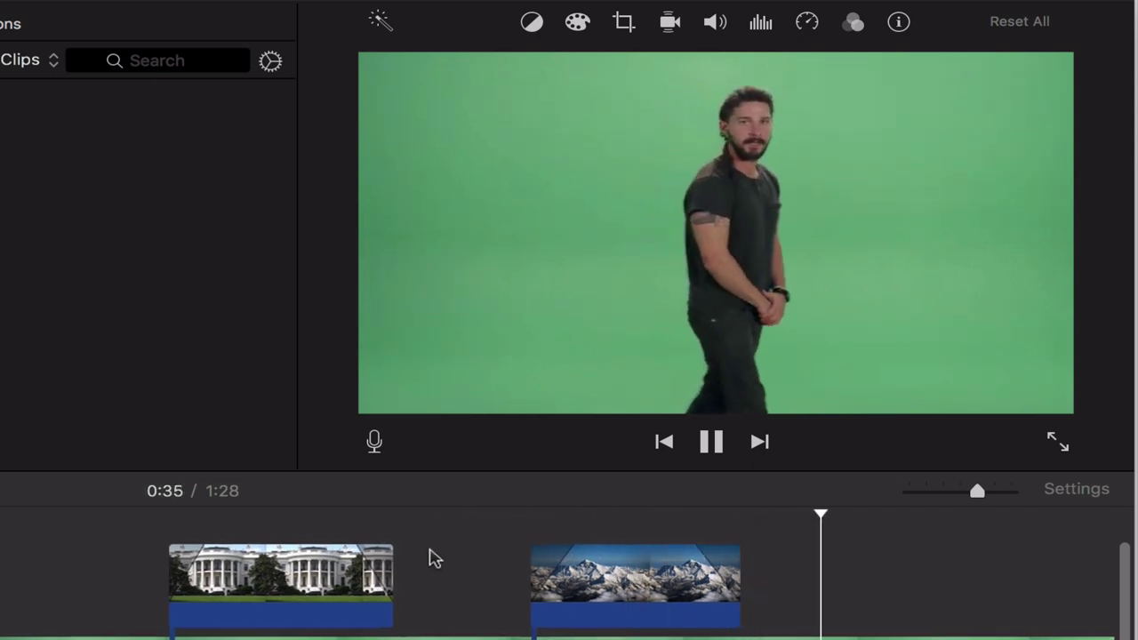
# Step: Lengthen the mountain picture-in-picture clip from 2.4 to 3.9 seconds and reshow its overlay settings
pyautogui.press('space')
pyautogui.click(535, 578)
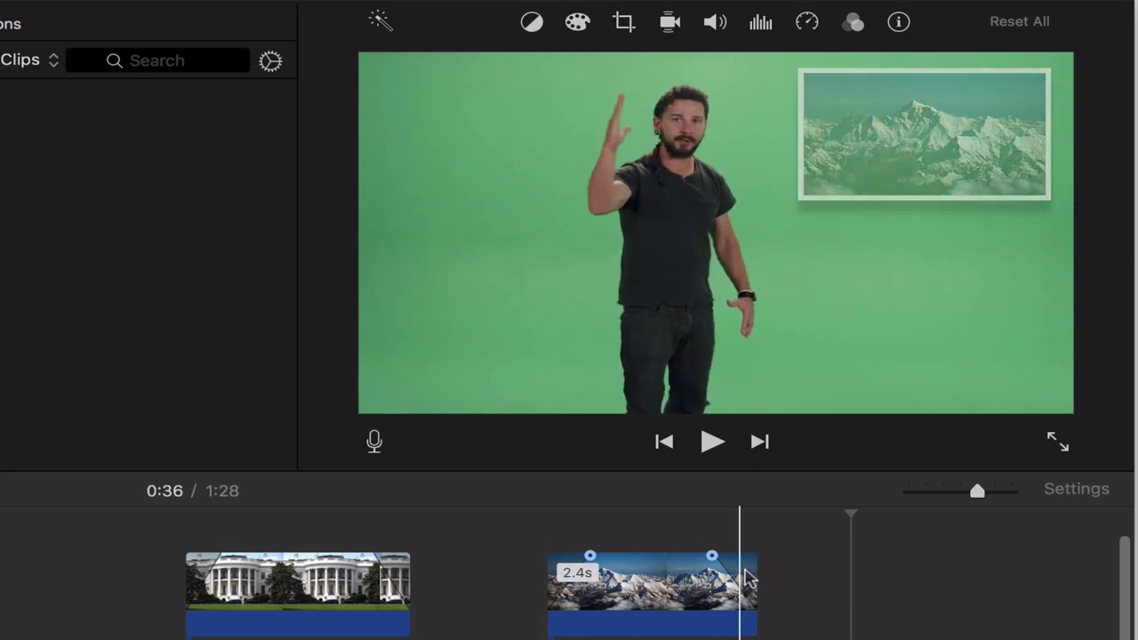
pyautogui.moveTo(755, 577); pyautogui.dragTo(863, 555)
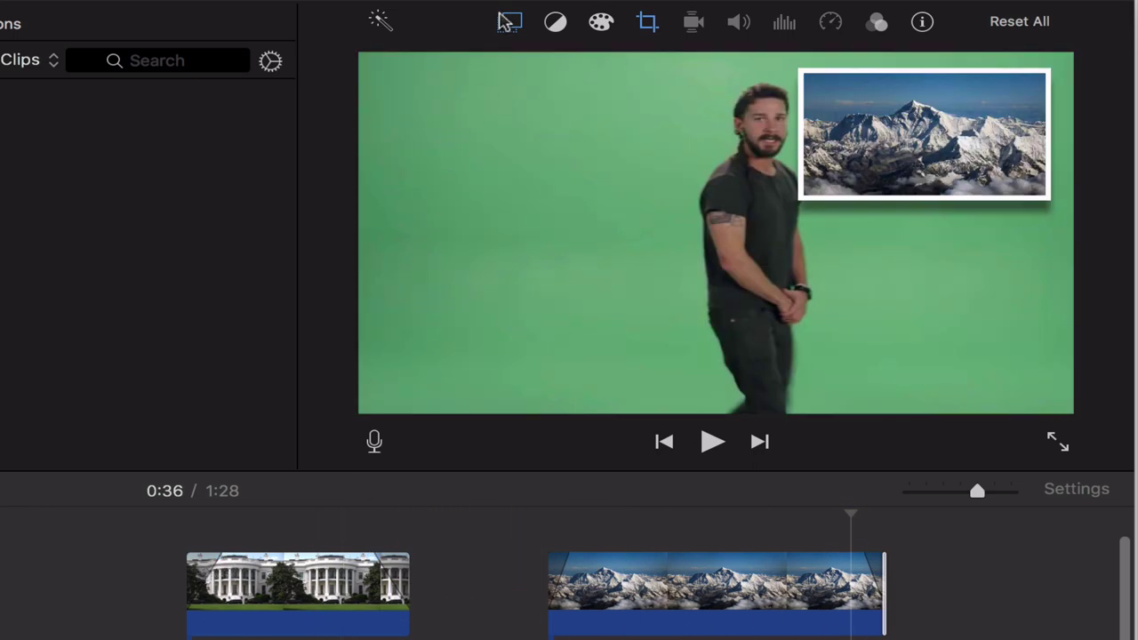
pyautogui.click(509, 22)
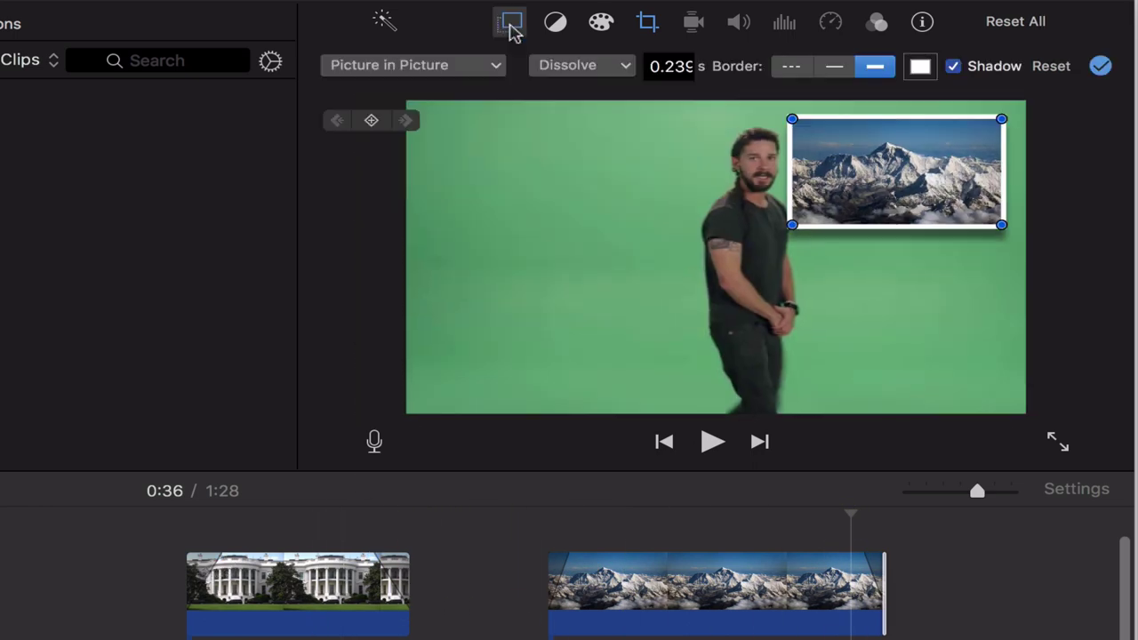